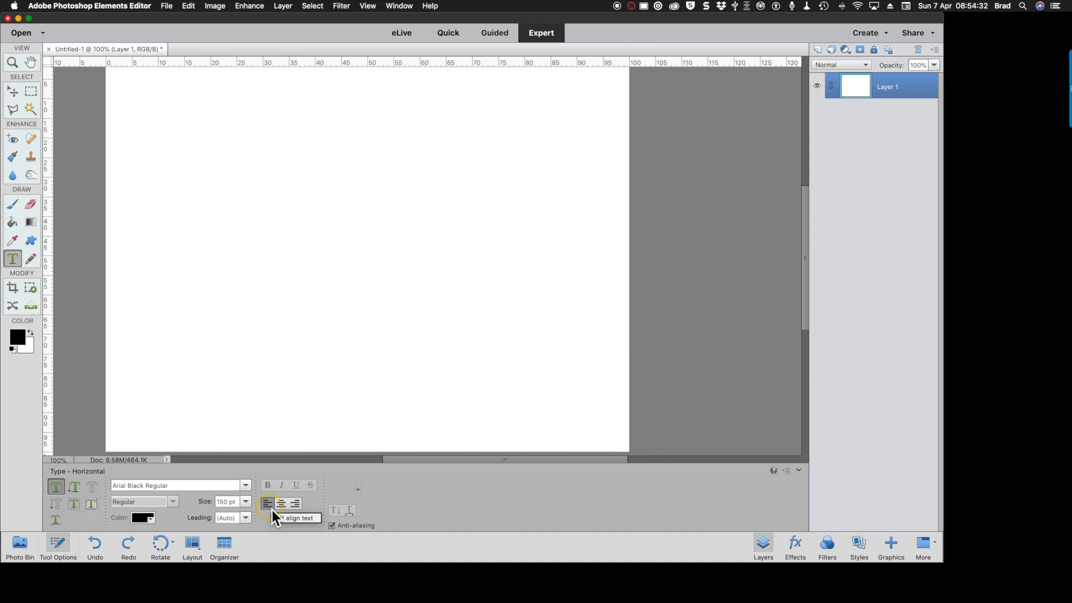
Add horizontal text reading "Horizontal" near the upper-left area of the canvas at 150 pt
left_click(213, 138)
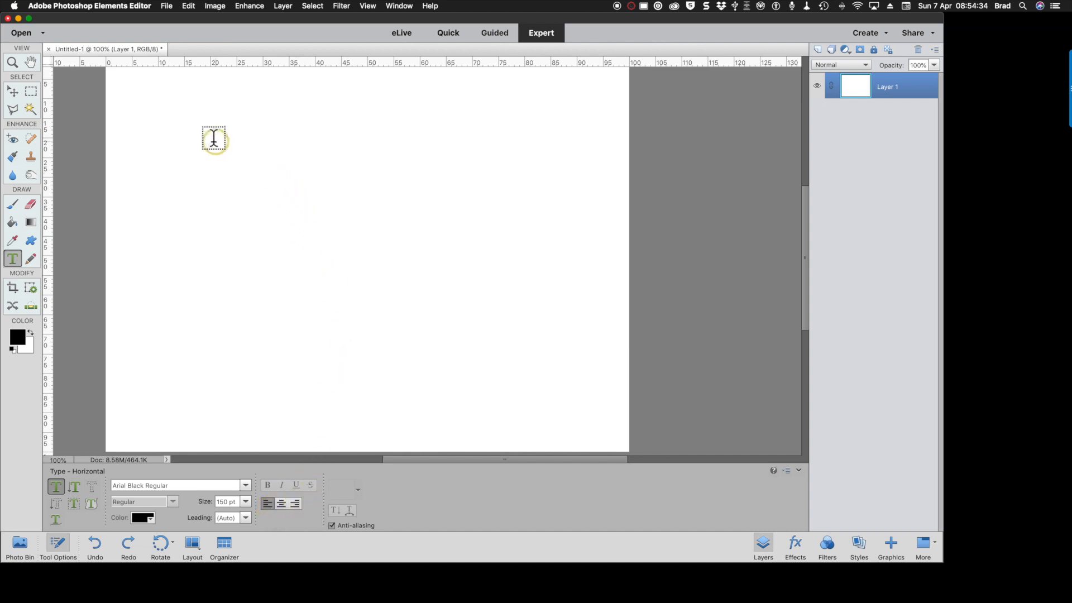
left_click(168, 143)
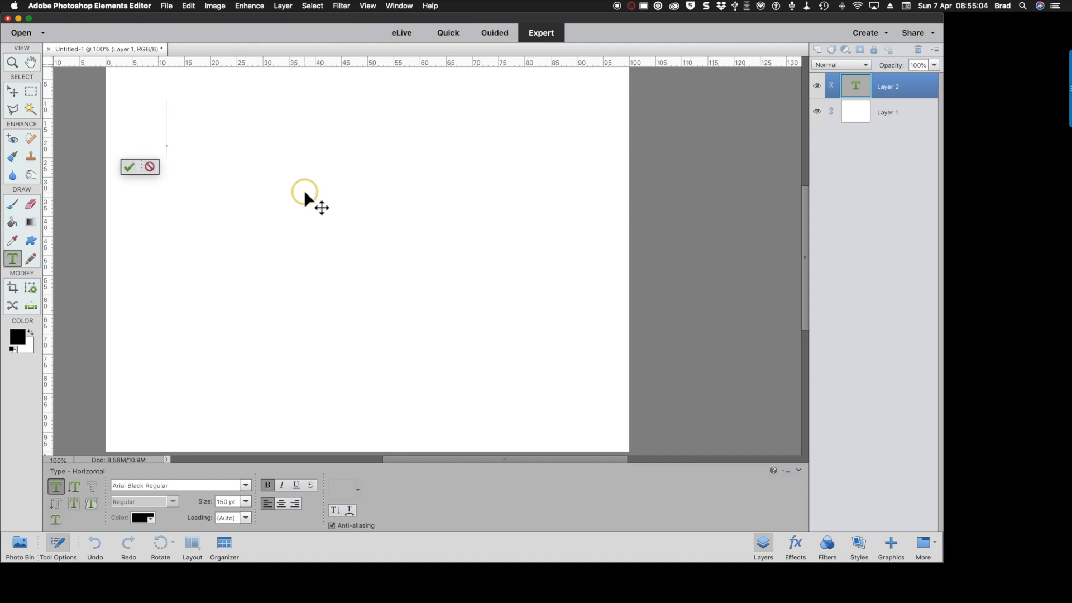
type("Ho")
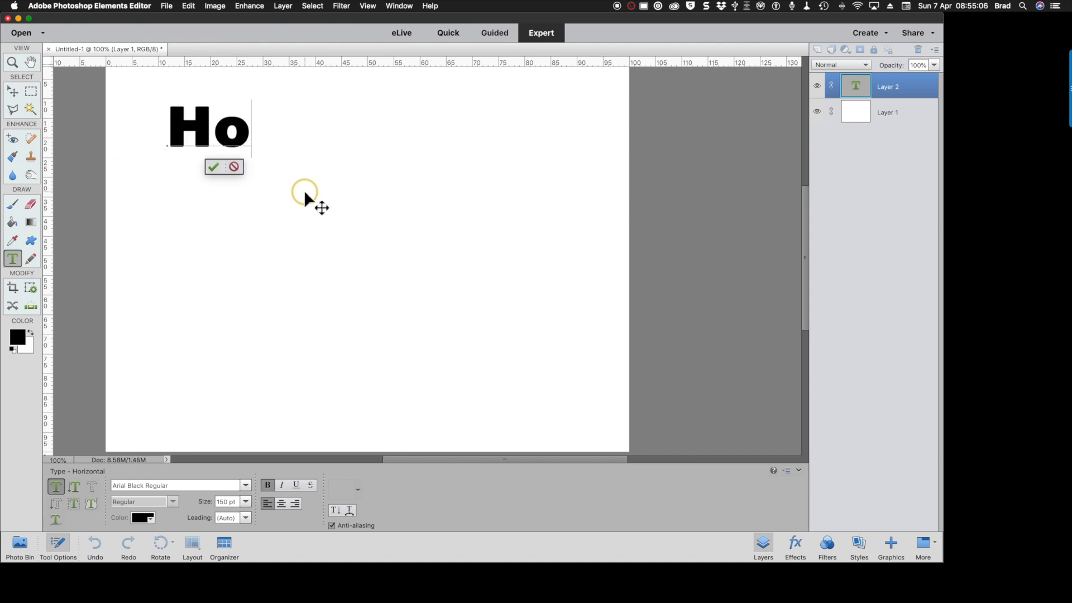
type("rizo")
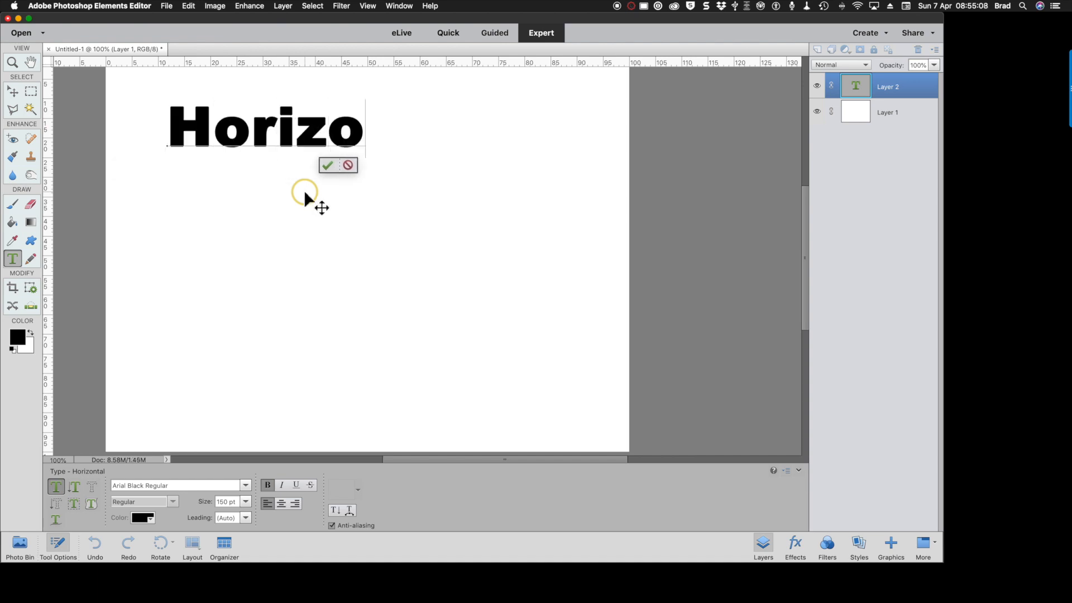
type("ntal")
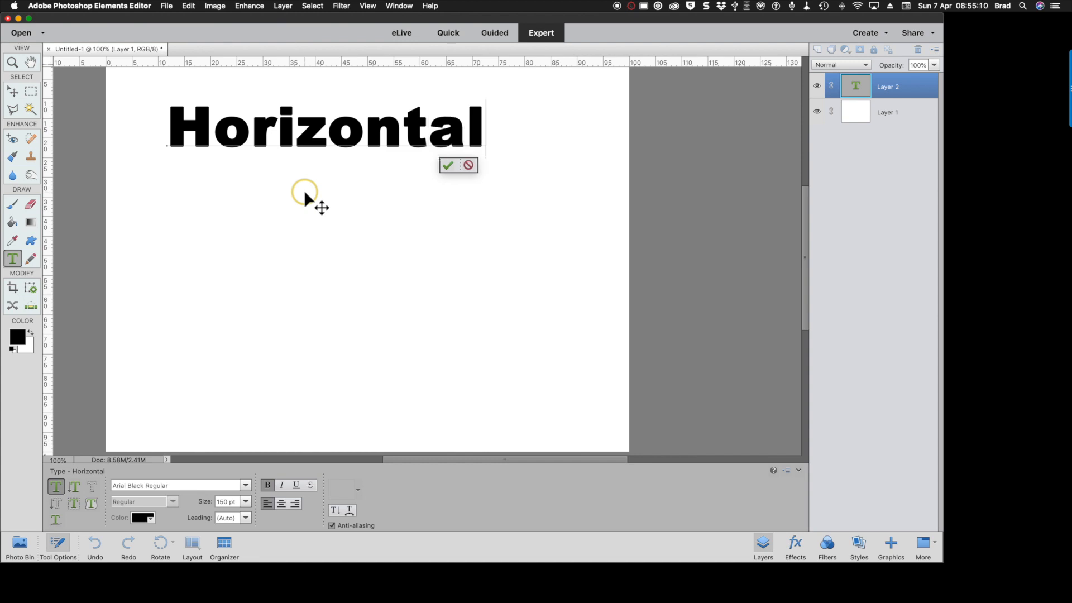
Change the font of the word "Horizontal" to Arial Narrow Regular
double_click(324, 133)
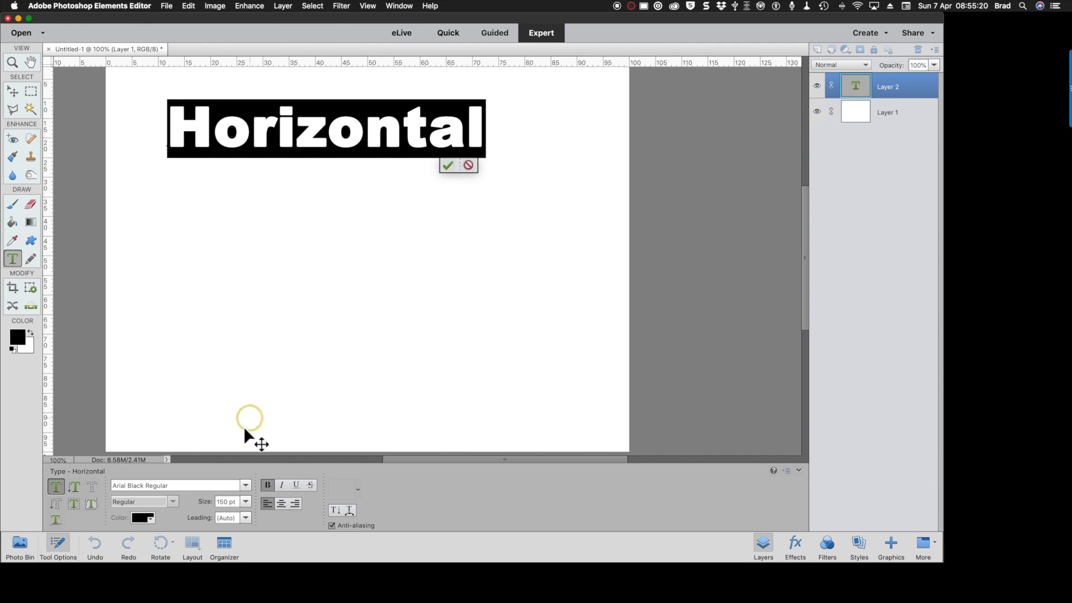
left_click(246, 486)
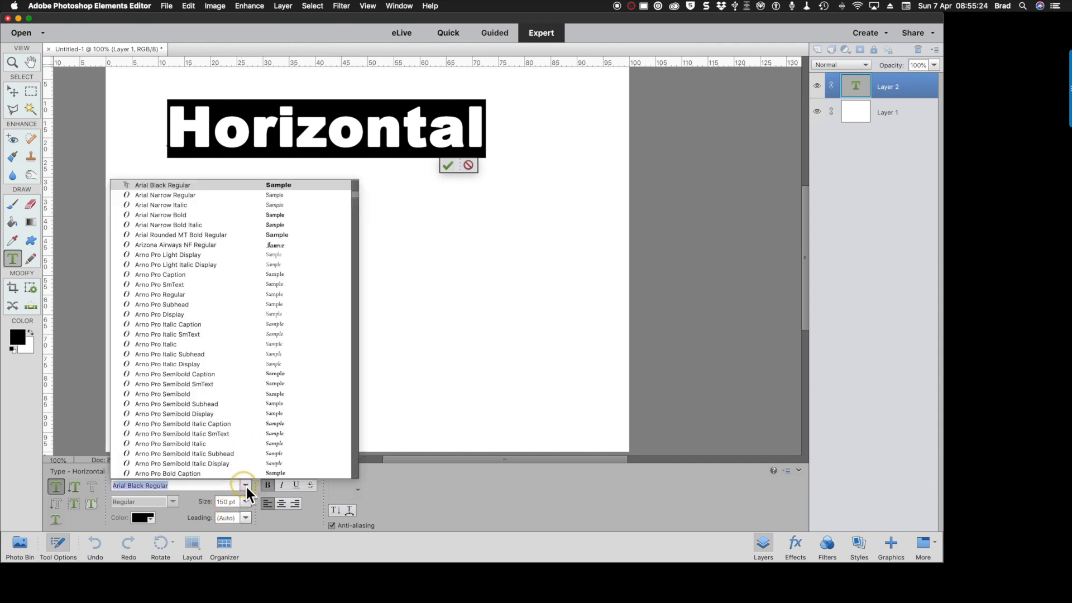
left_click(265, 199)
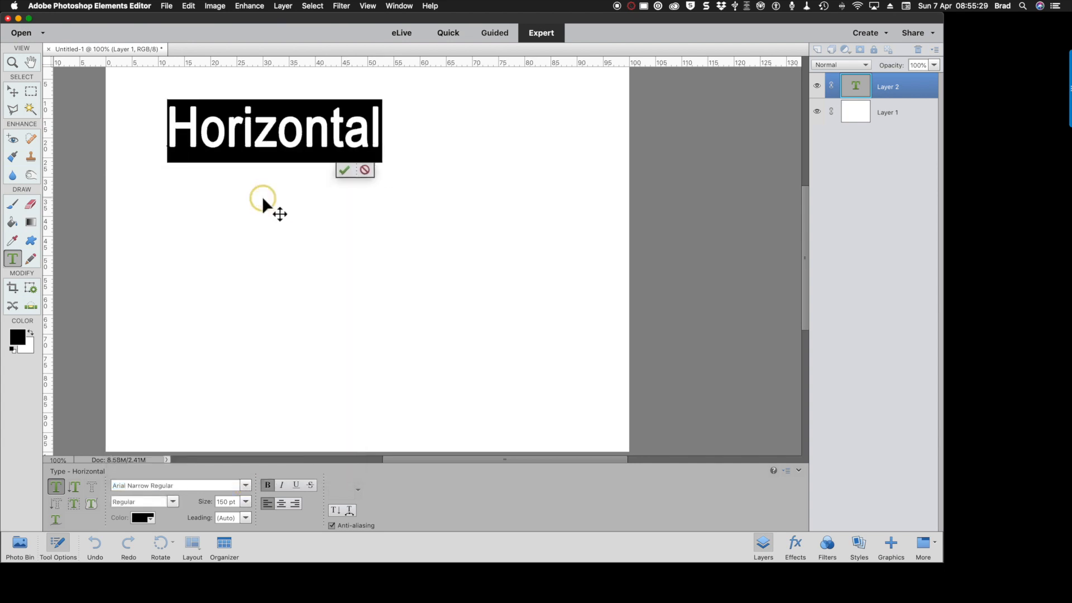
Extend the text to read "Horizontal Type" and move it to the upper-right part of the canvas
left_click(384, 131)
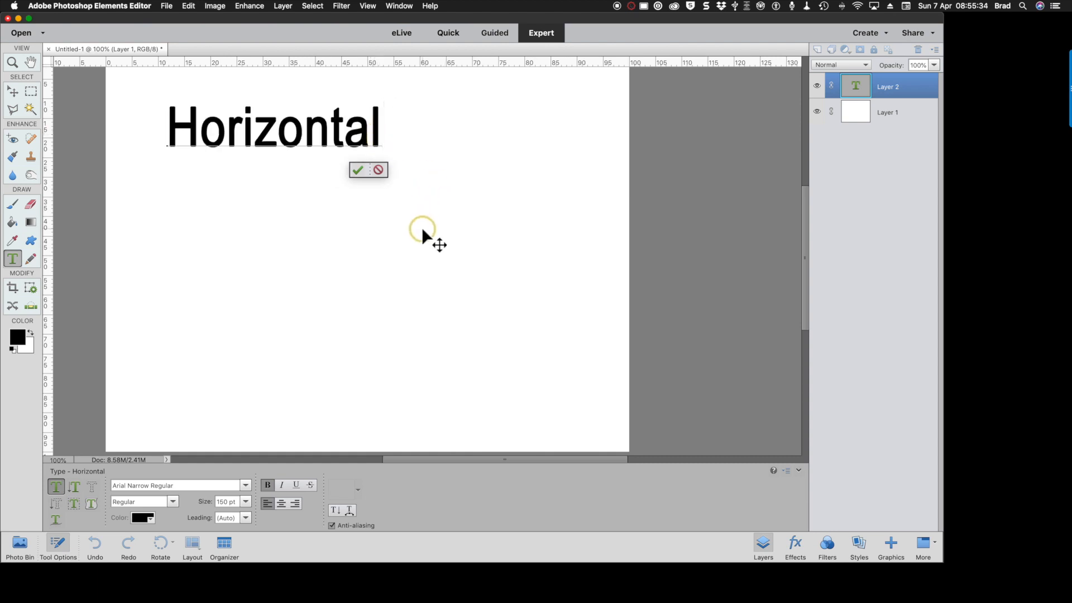
type("Ty")
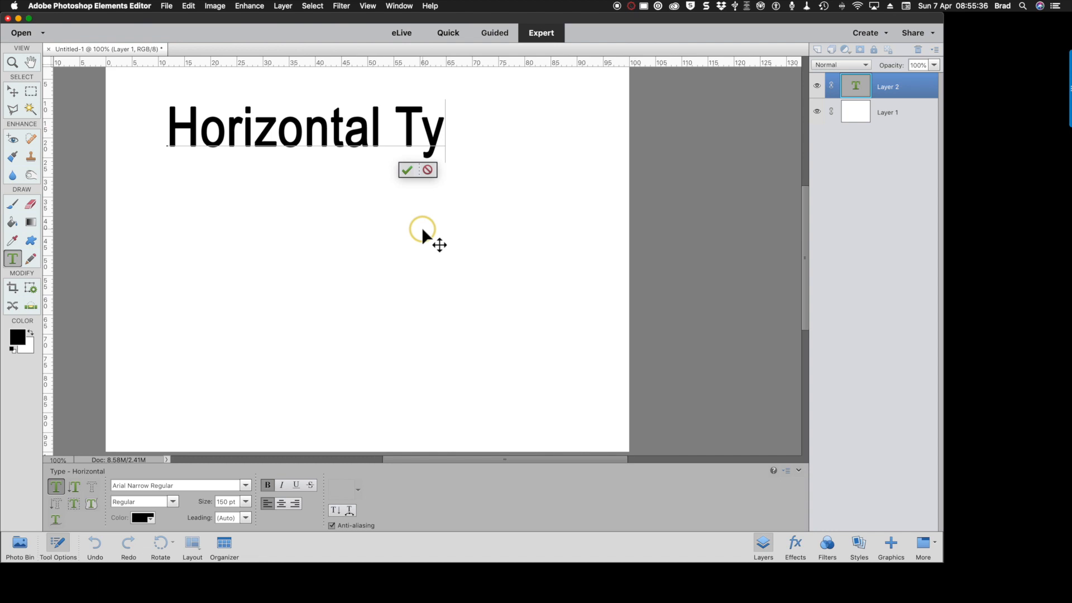
type("pe")
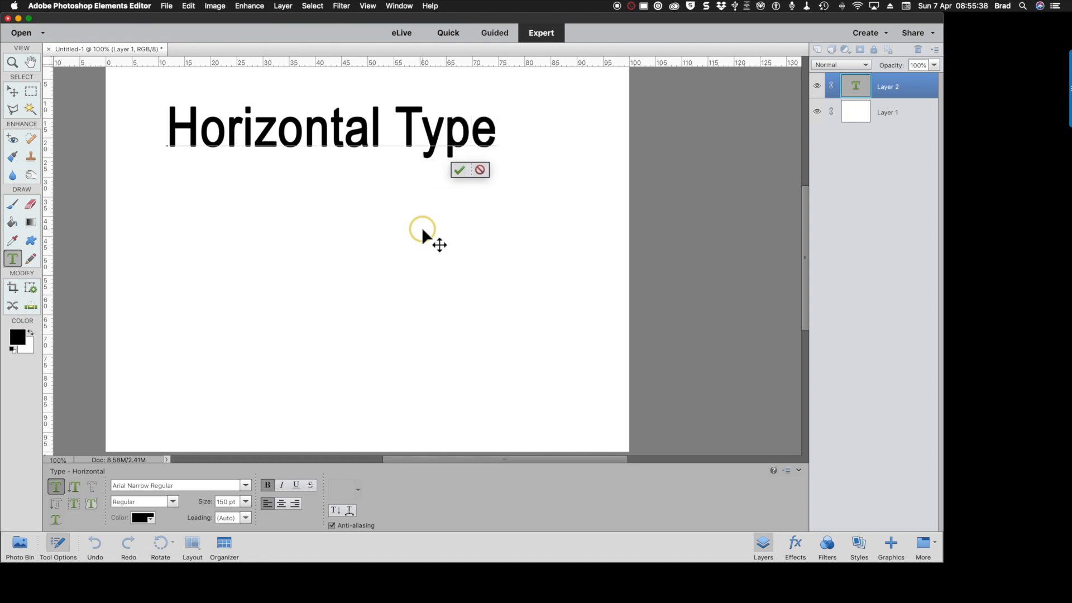
left_click(459, 170)
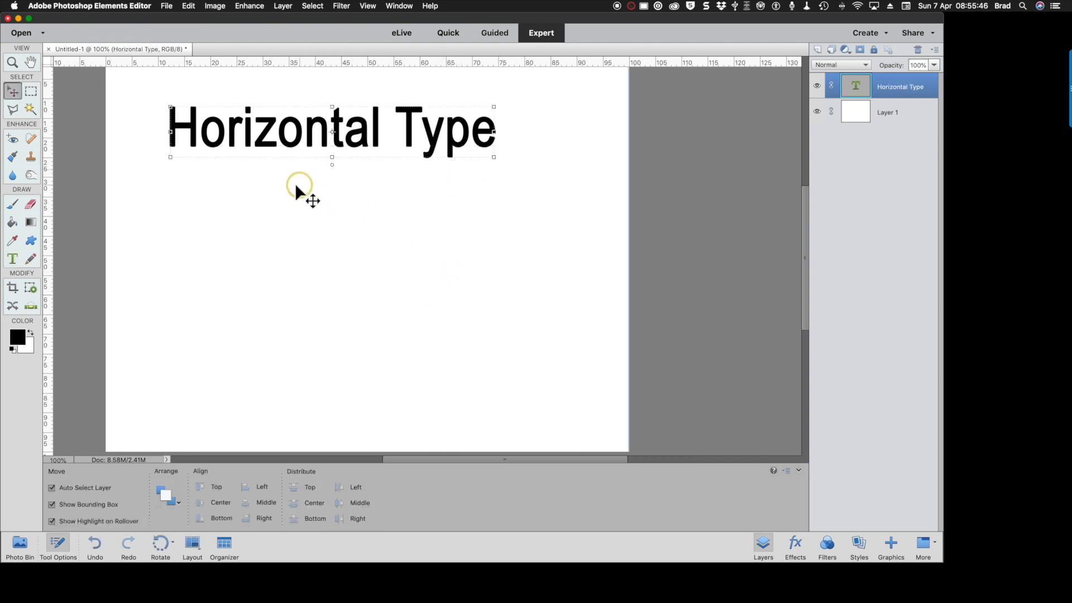
left_click_drag(283, 137, 397, 118)
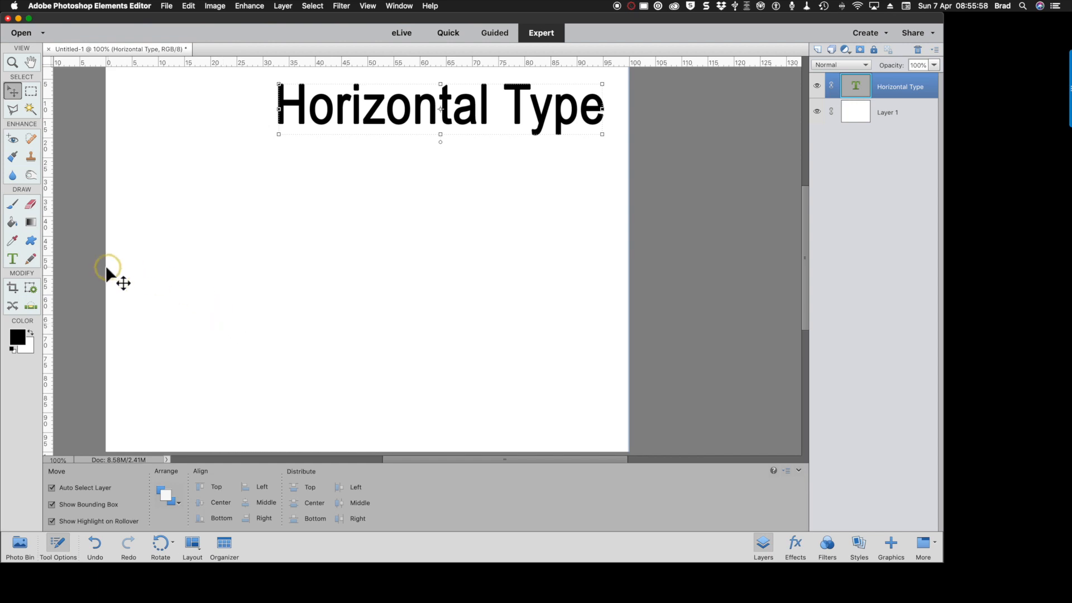
left_click(230, 296)
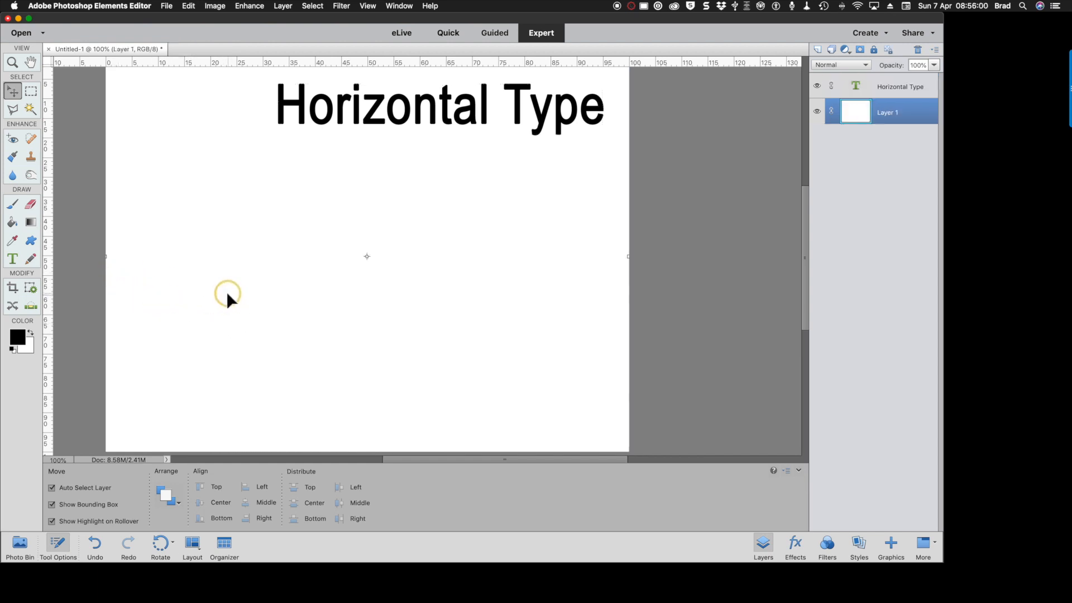
Add vertical text reading "Vertical" along the left side of the canvas, shifting it up toward the upper edge
left_click(15, 260)
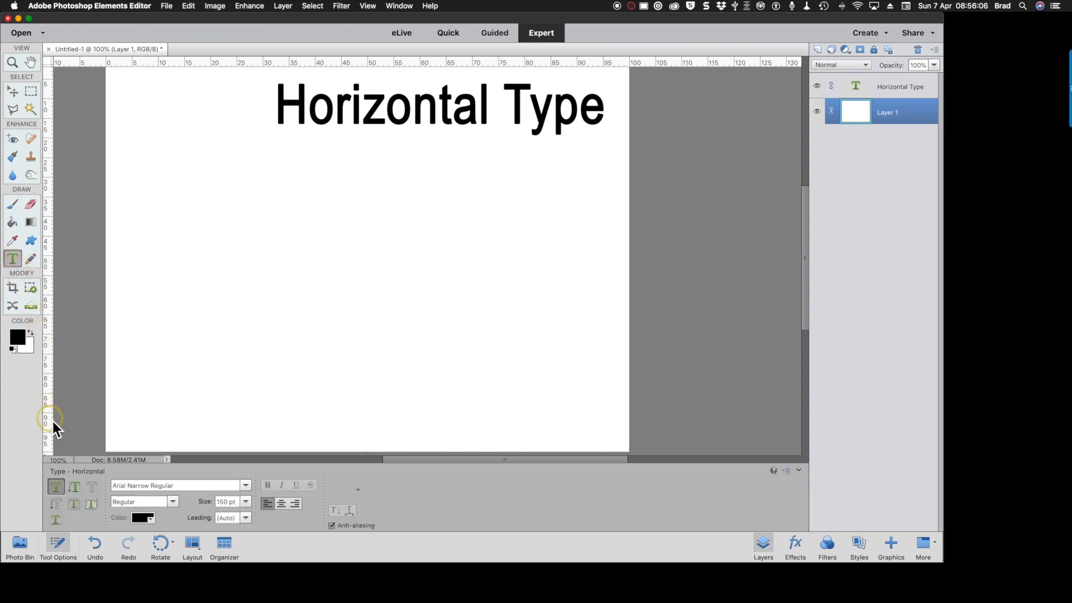
left_click(75, 487)
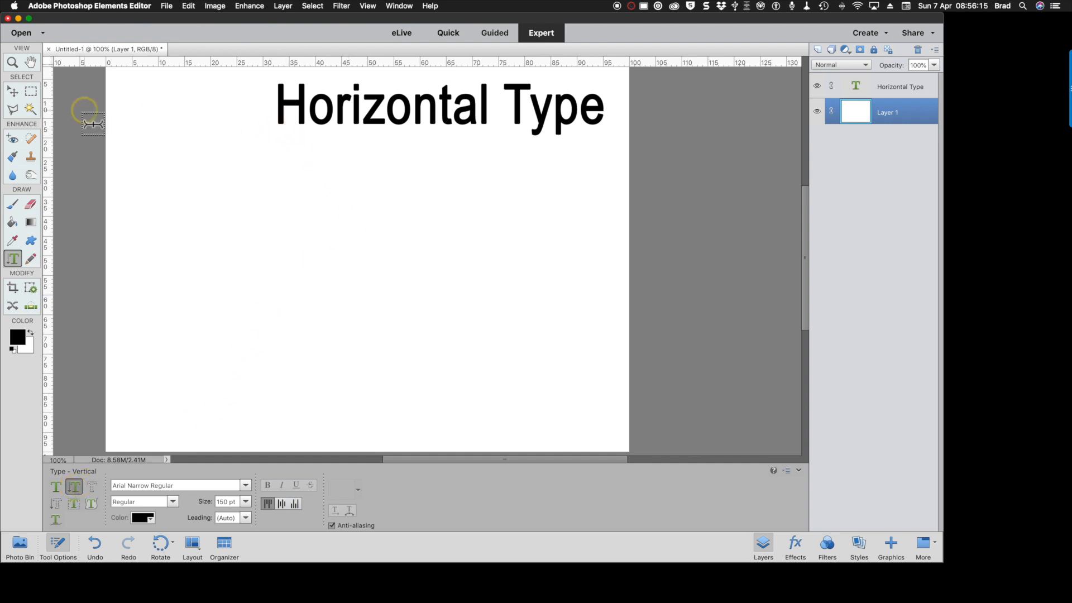
left_click(147, 111)
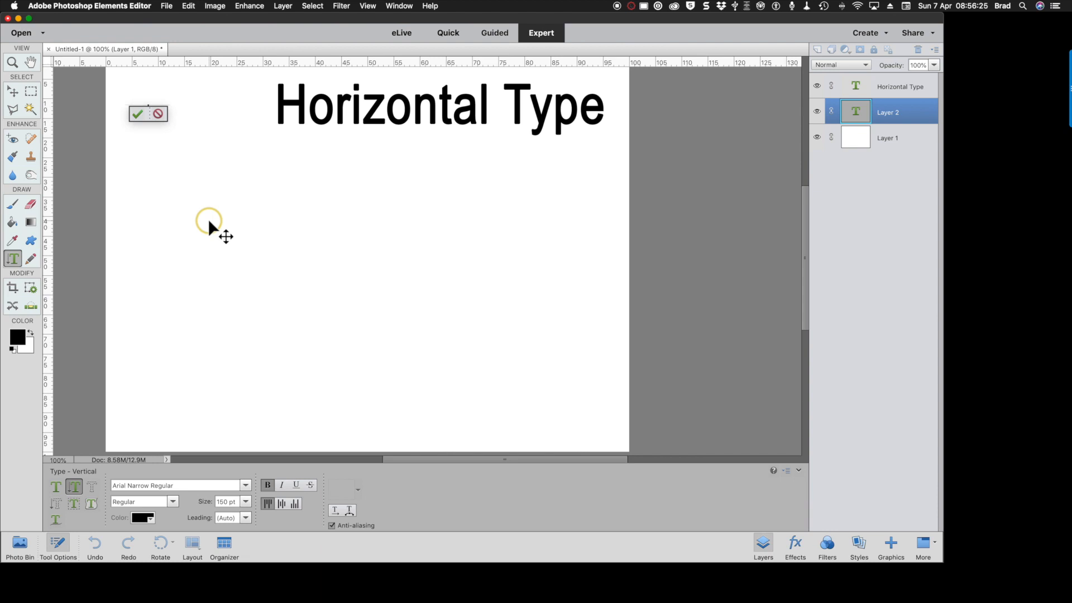
type("V")
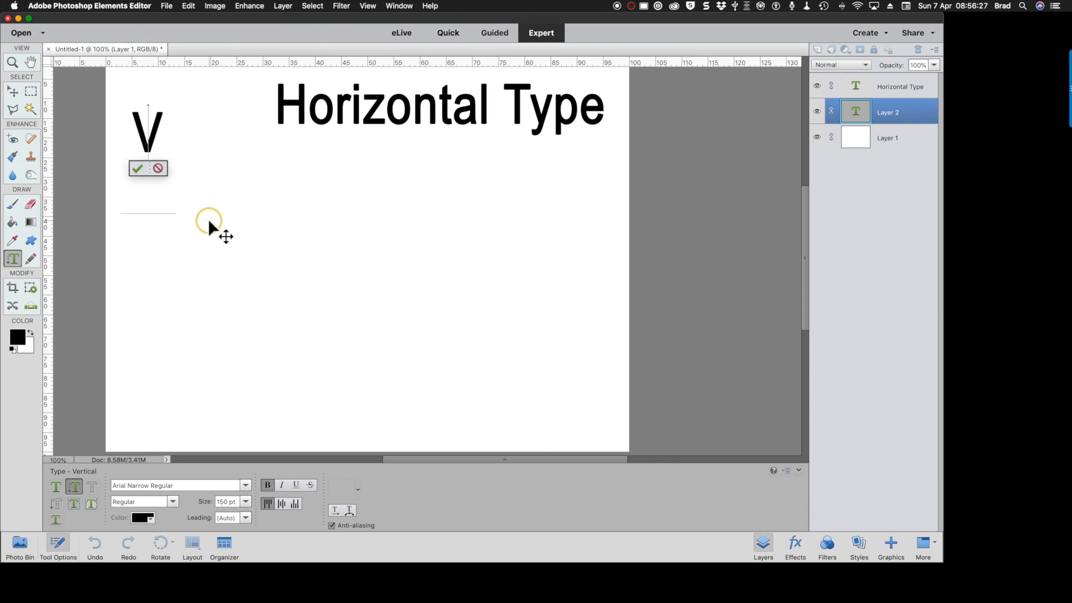
type("erti")
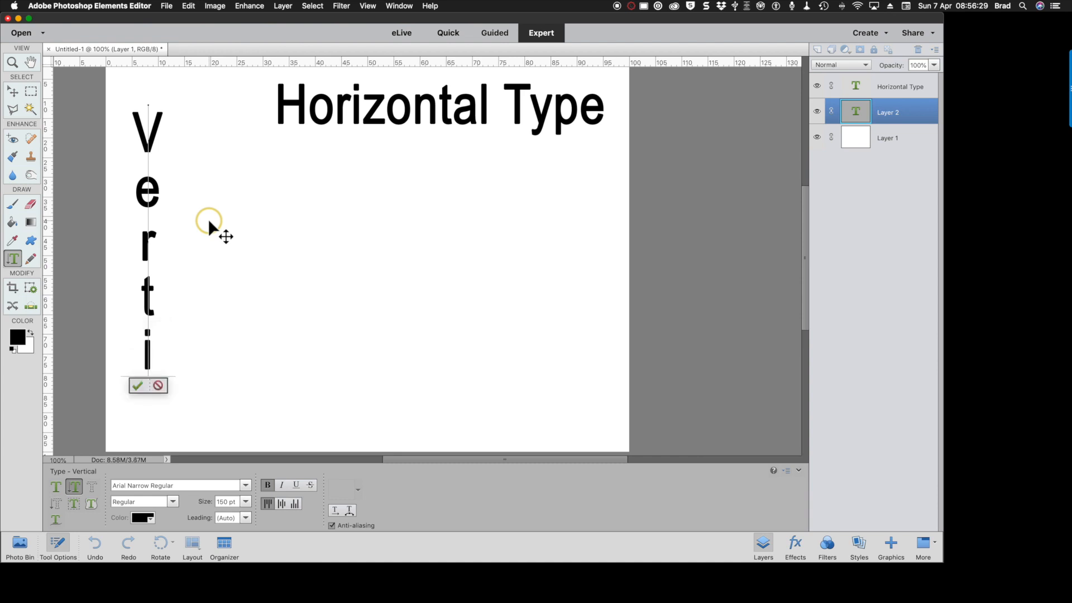
type("c")
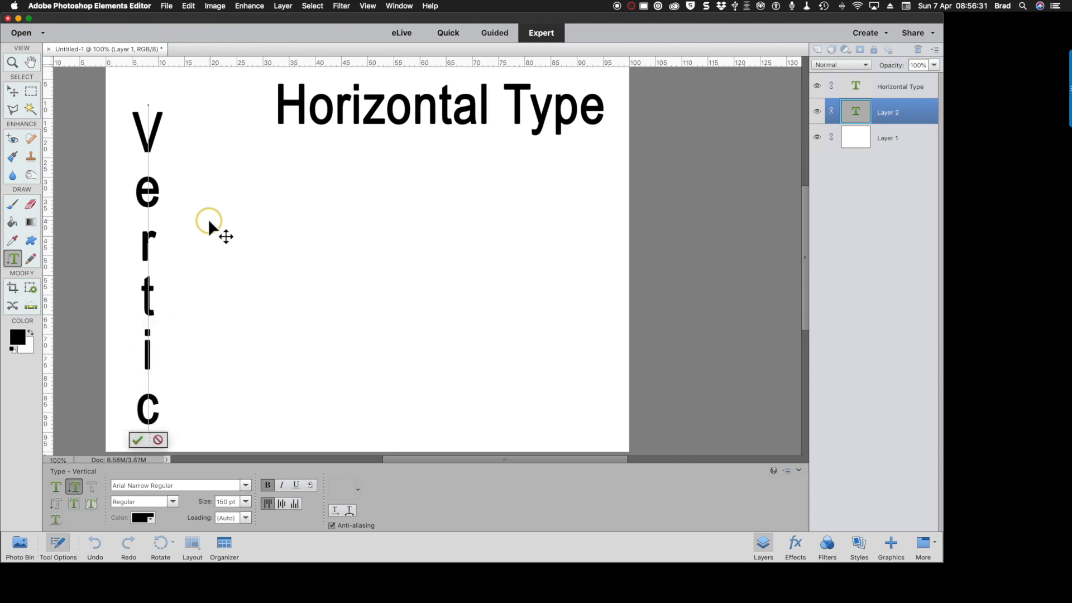
type("a")
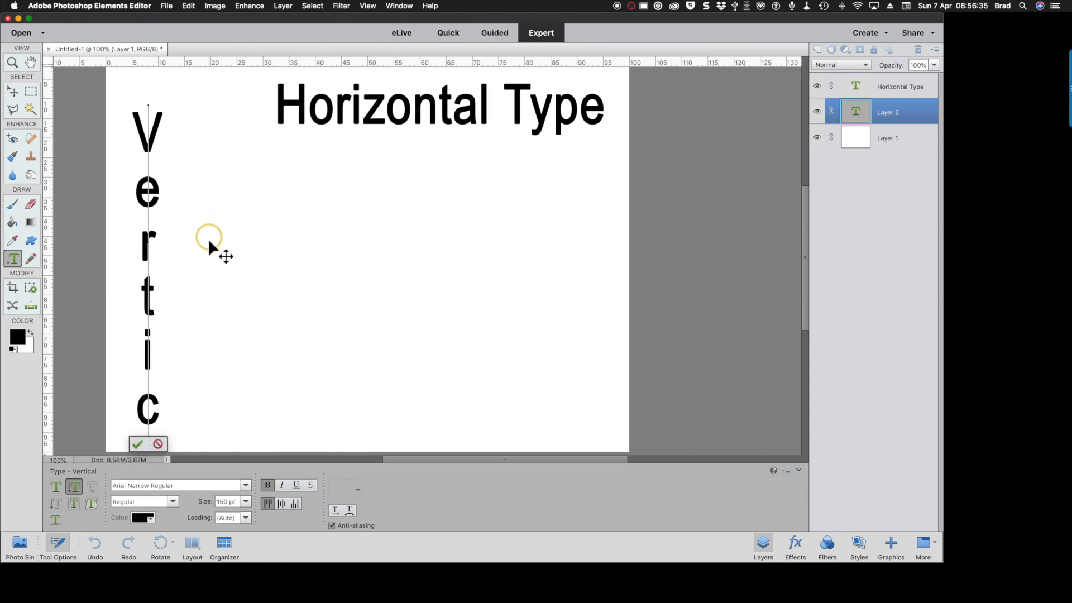
left_click_drag(205, 254, 206, 225)
key("super+Return")
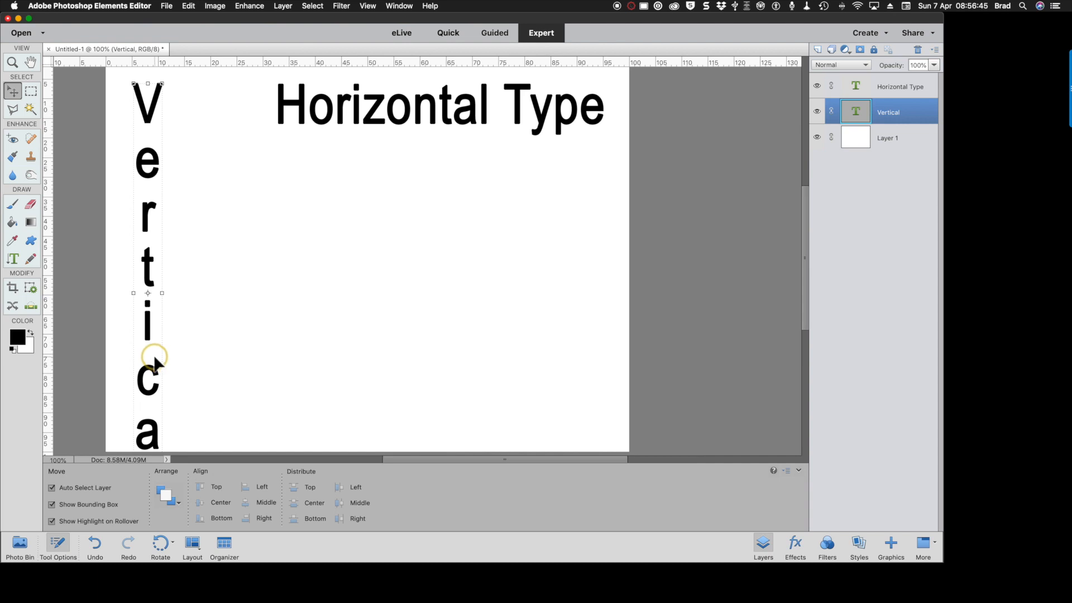
Reduce the font size of the vertical text to 72 pt and commit the change
double_click(152, 333)
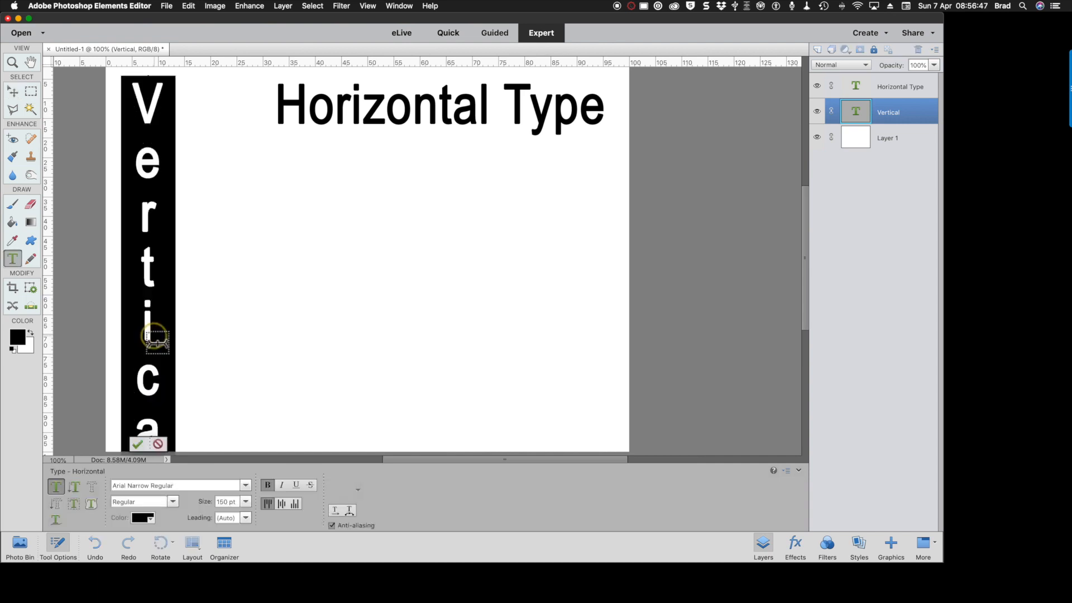
left_click(246, 502)
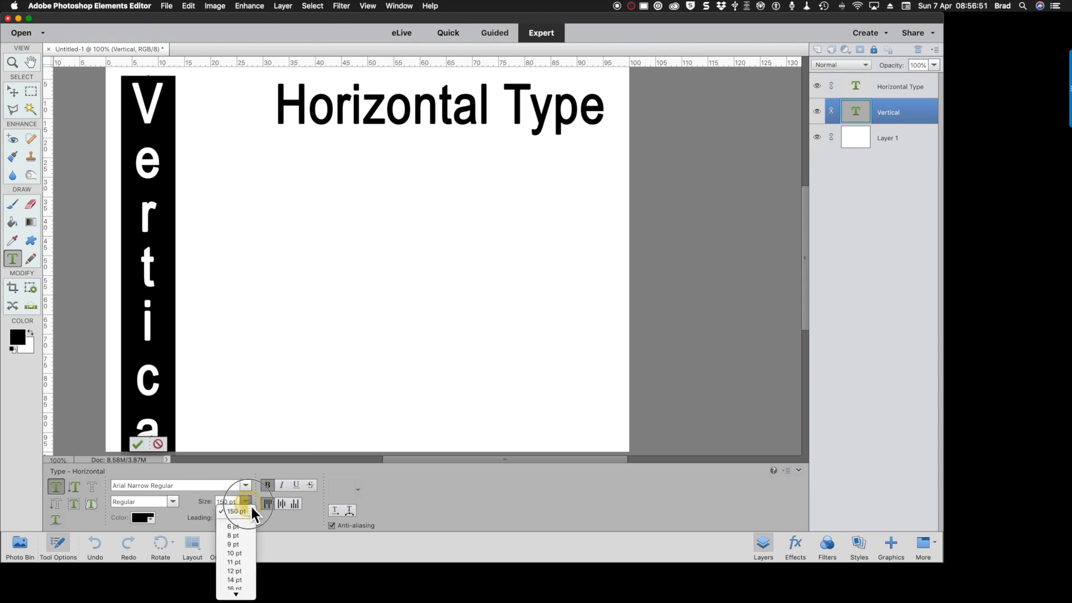
mouse_move(238, 595)
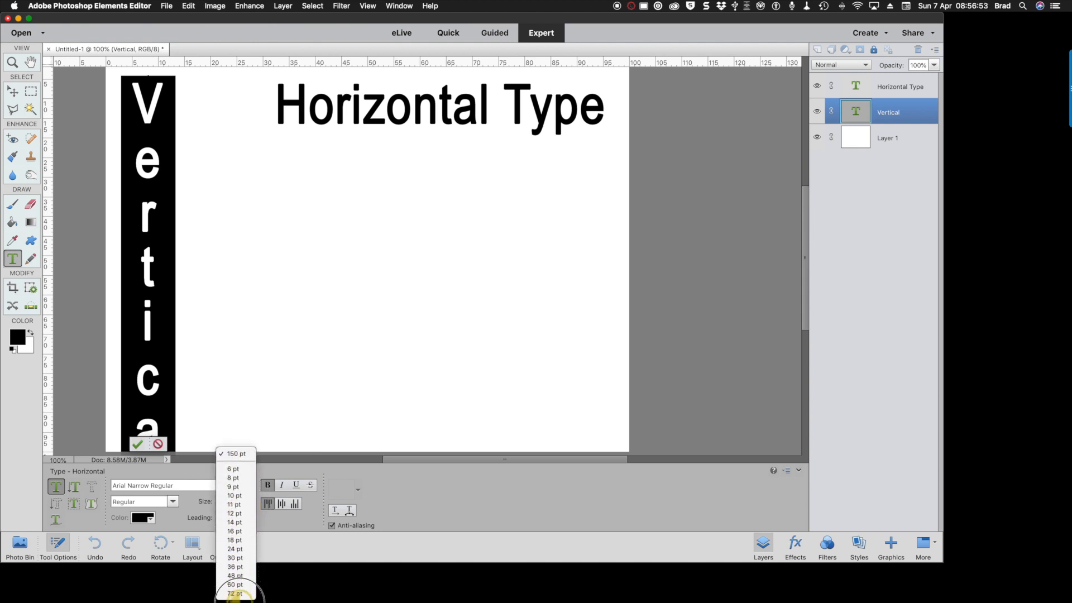
left_click(235, 593)
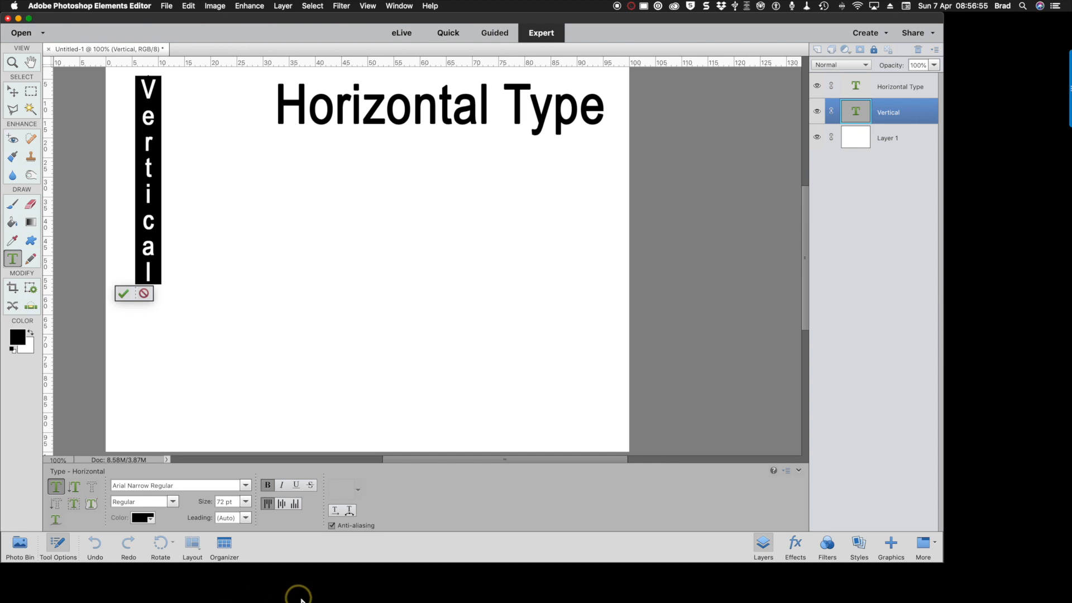
left_click(174, 254)
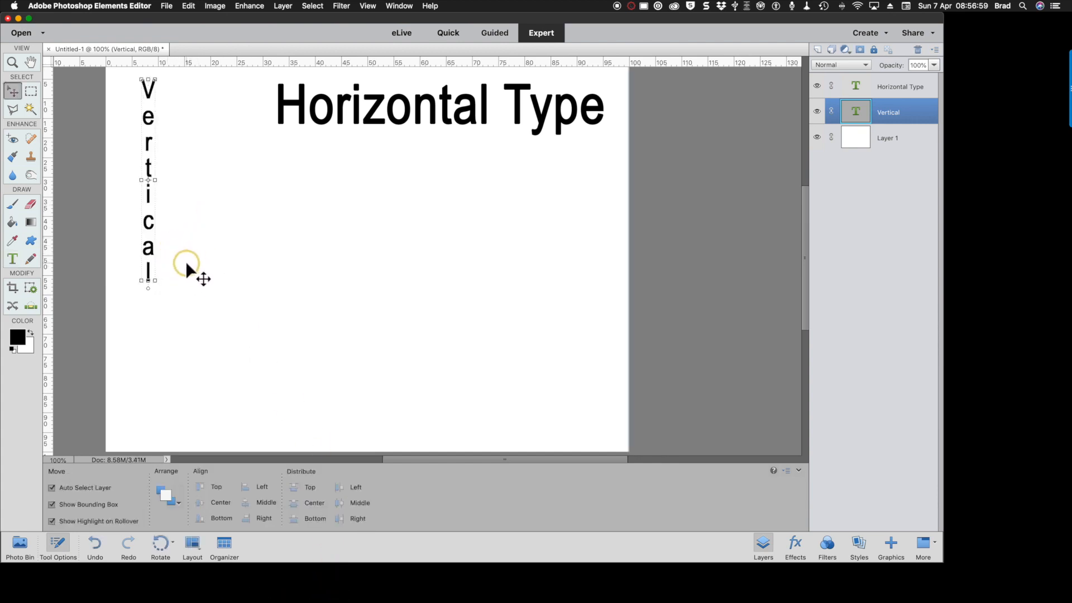
Set the font style of the vertical text to Italic
double_click(149, 262)
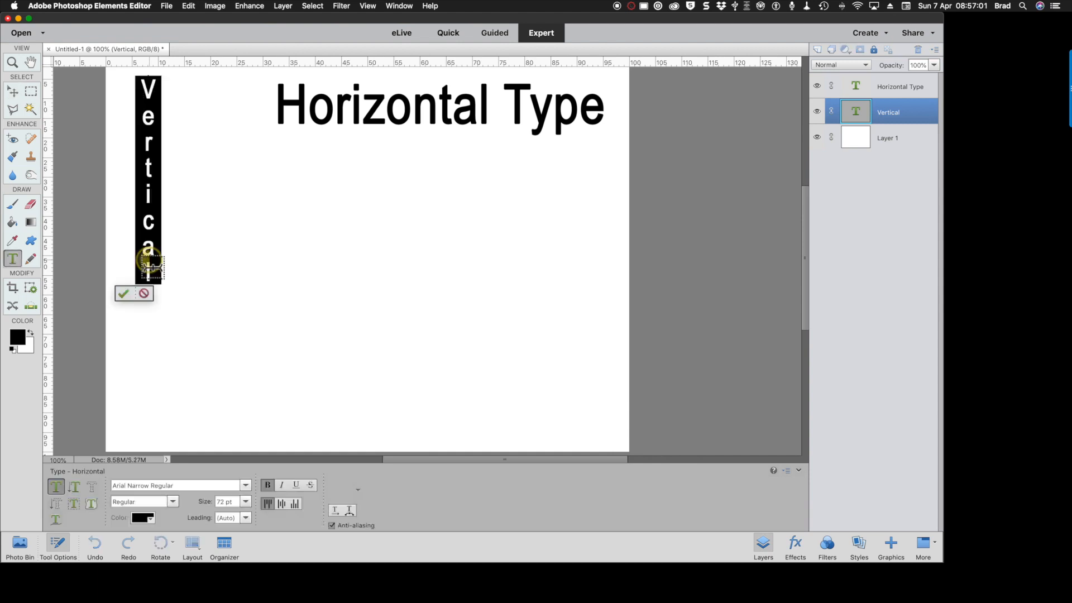
left_click(174, 503)
left_click(176, 504)
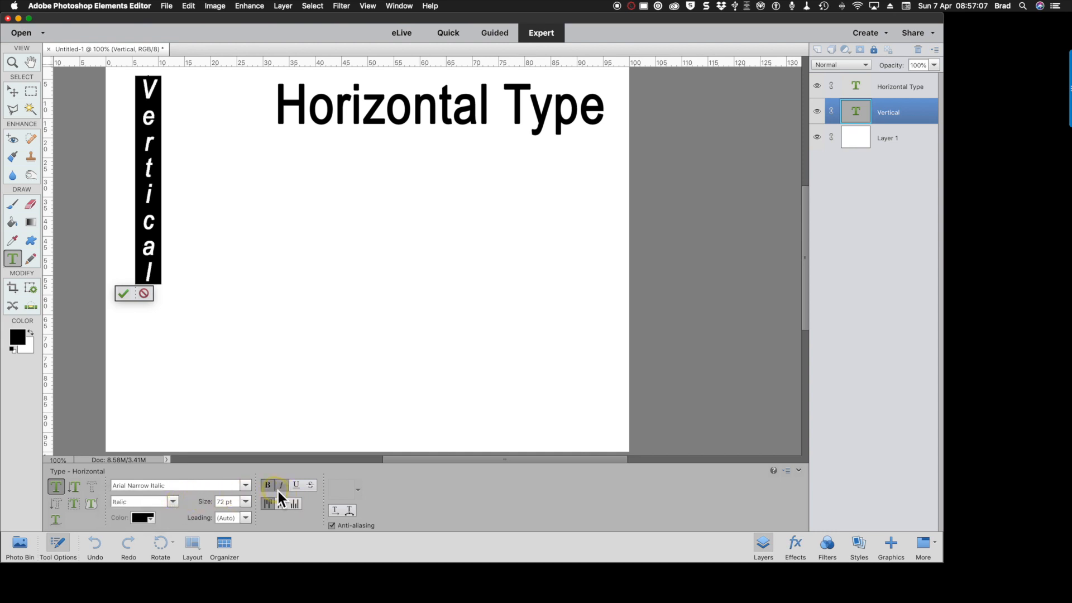
Change the vertical text's font to Arial Black Regular, commit the edit and deselect the text
left_click(249, 487)
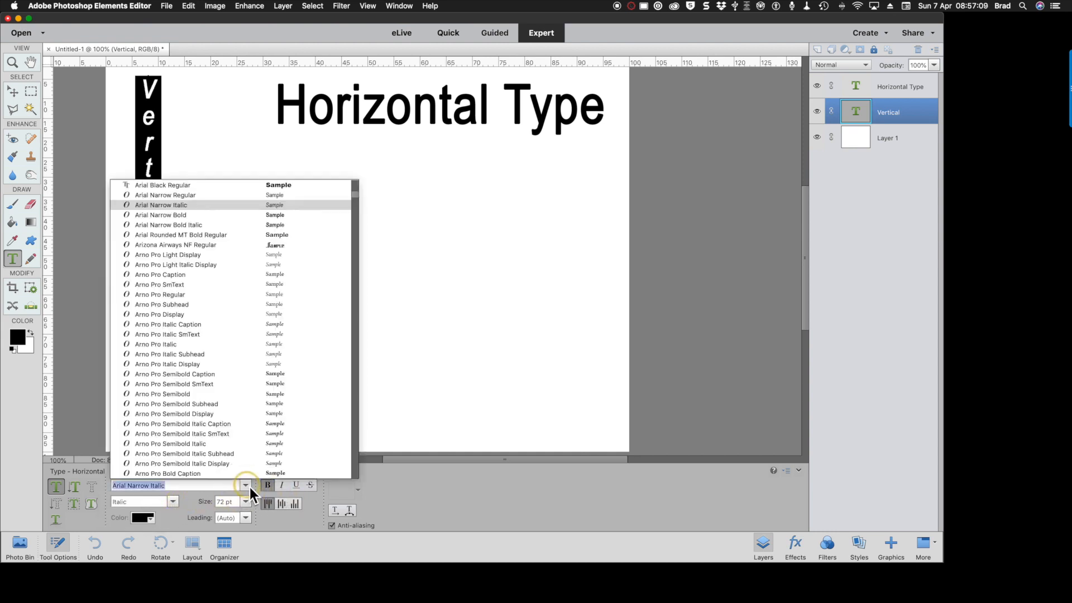
left_click(196, 223)
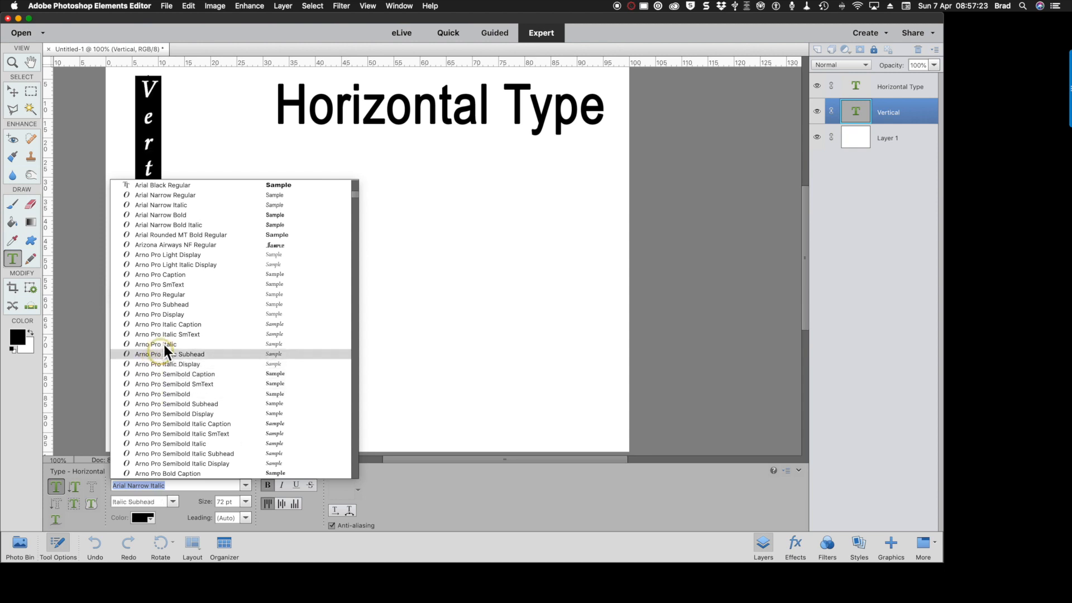
left_click(162, 188)
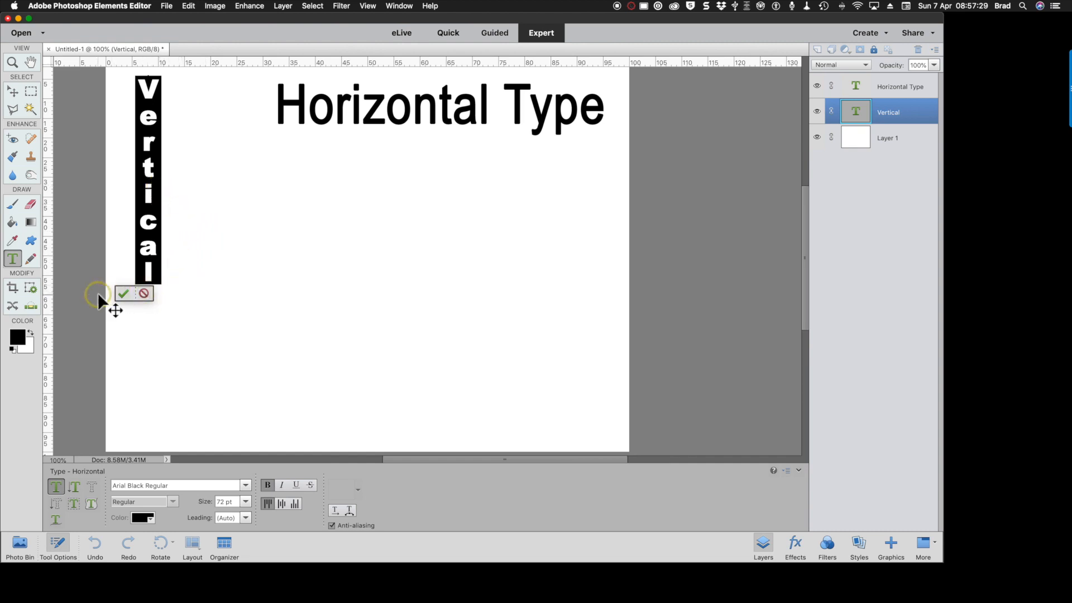
left_click(123, 294)
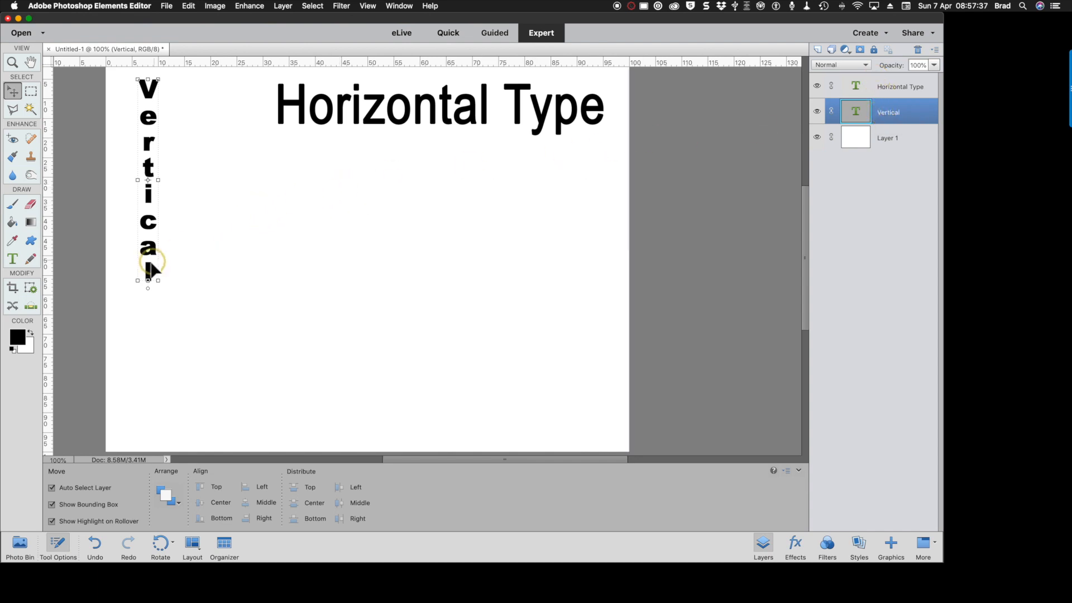
left_click(214, 255)
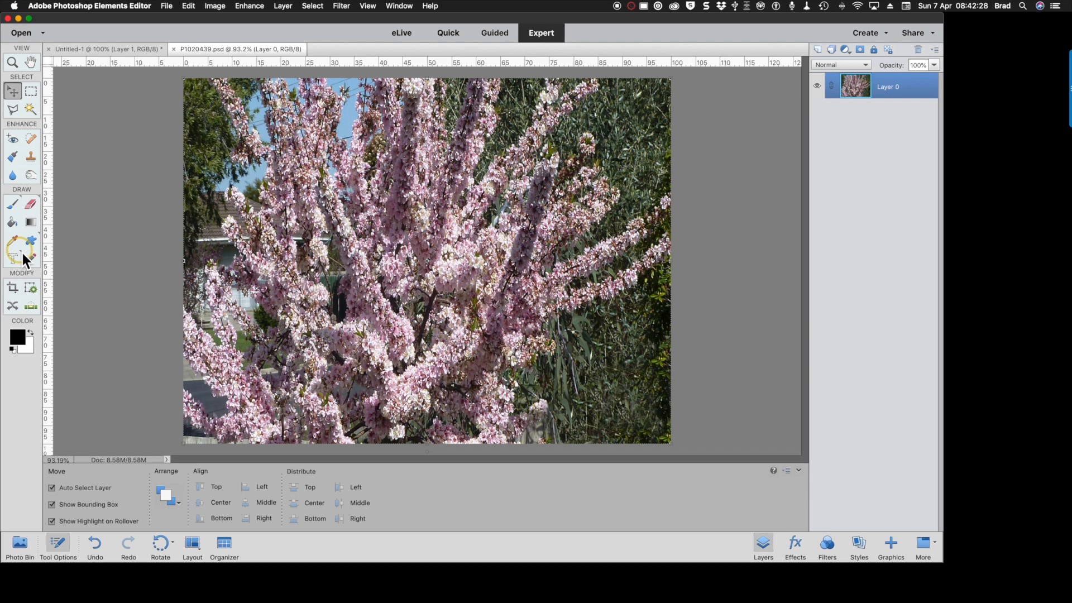
Create a horizontal type mask reading "blossom" across the middle of the blossom photo
left_click(13, 259)
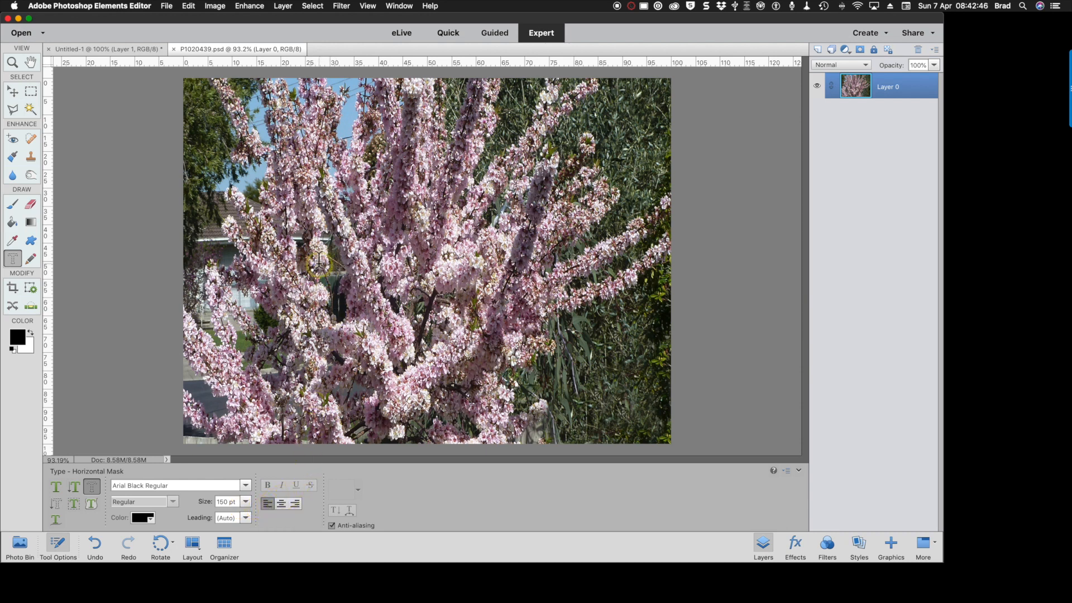
left_click(257, 268)
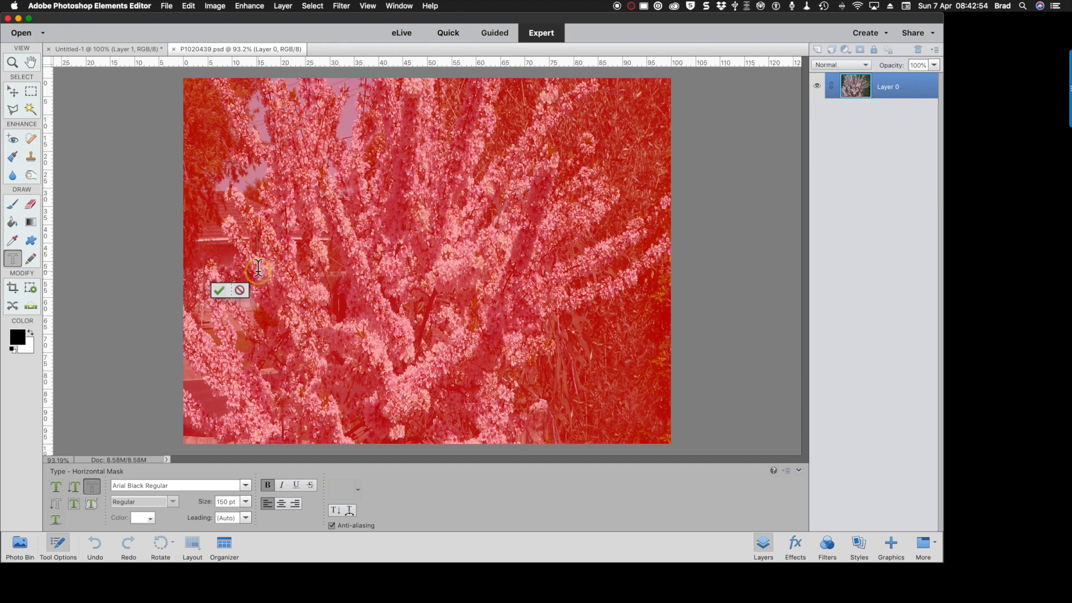
type("bl")
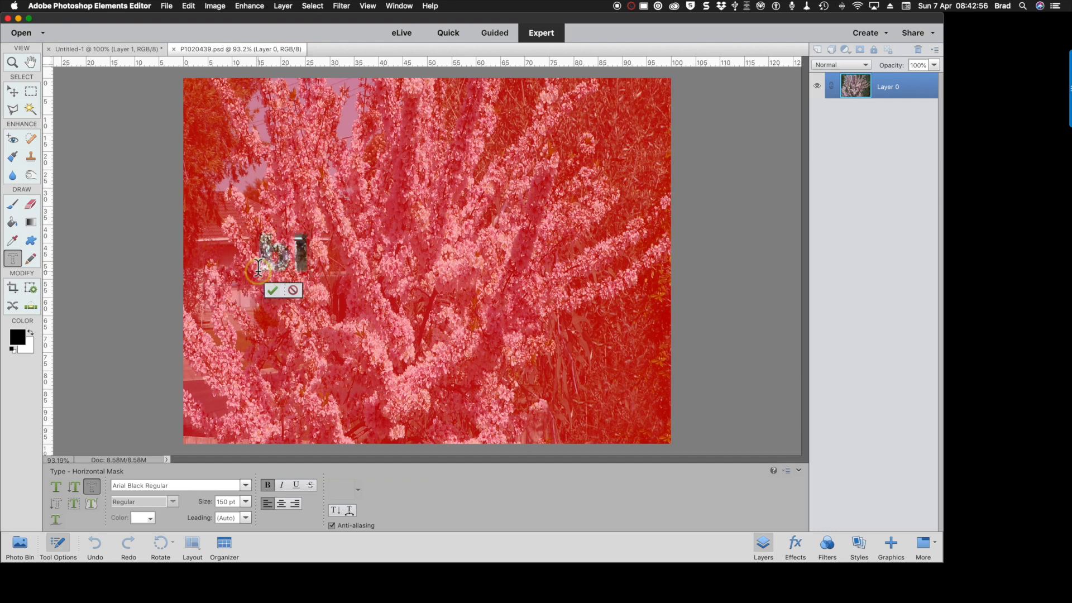
type("oss")
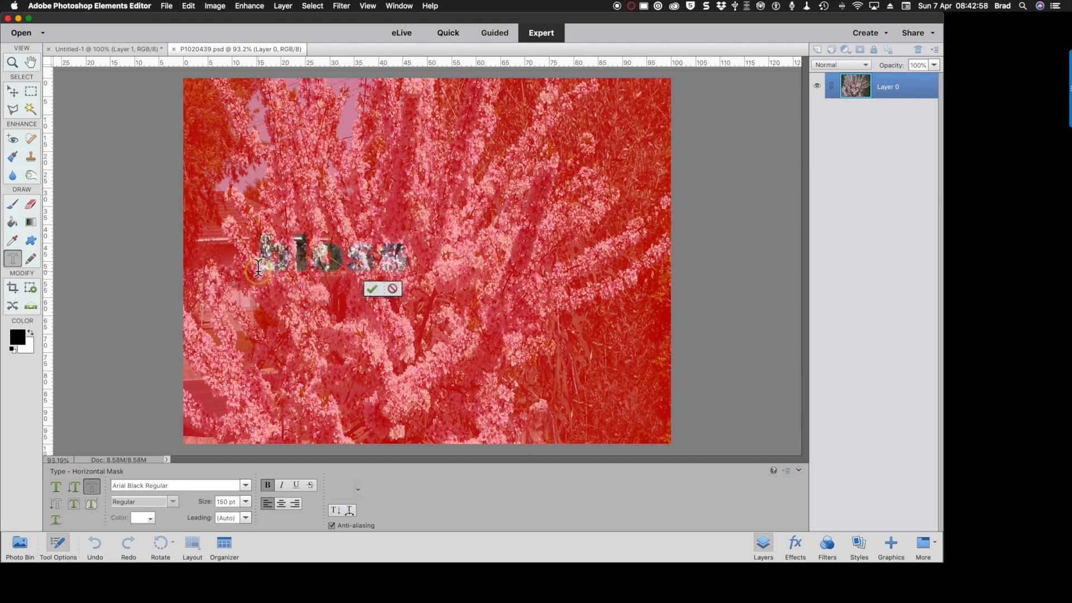
type("om")
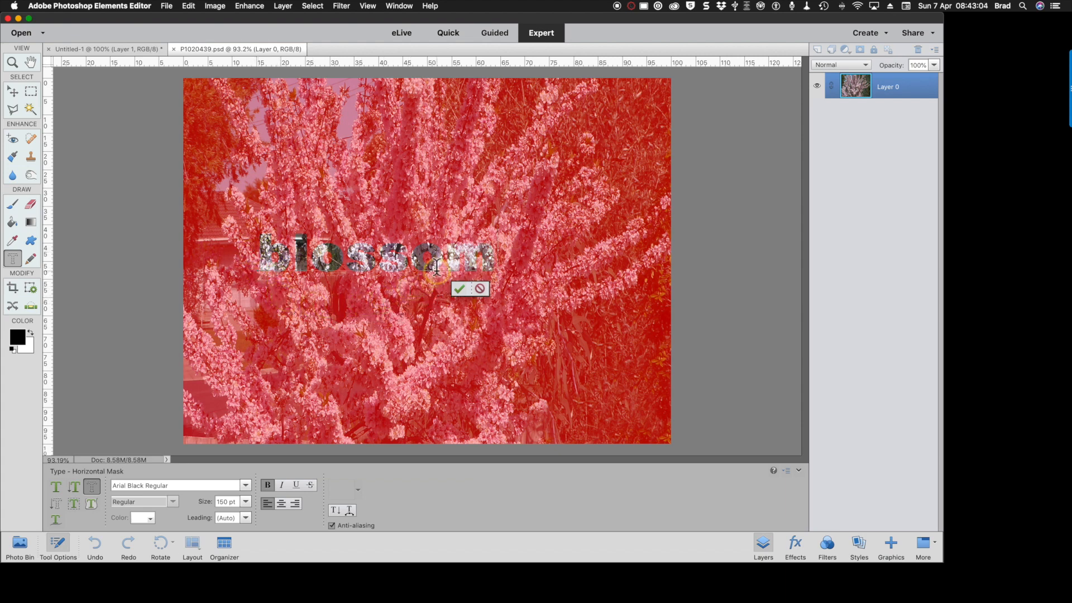
Shift the "blossom" type mask slightly right over the flowers and commit it as a selection
left_click_drag(423, 302, 452, 309)
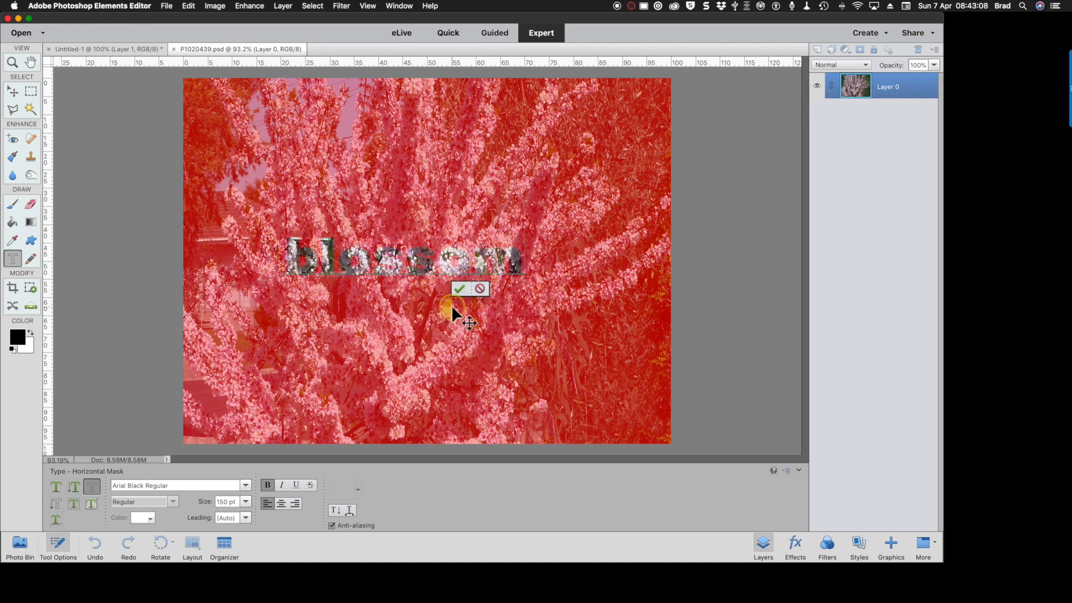
left_click_drag(452, 308, 447, 303)
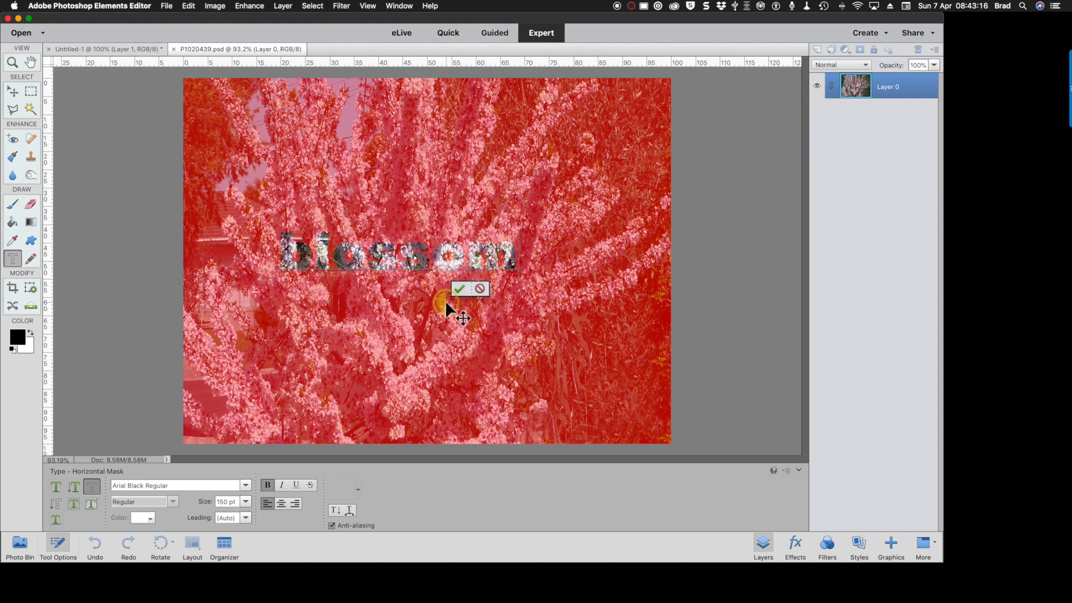
key("super+Return")
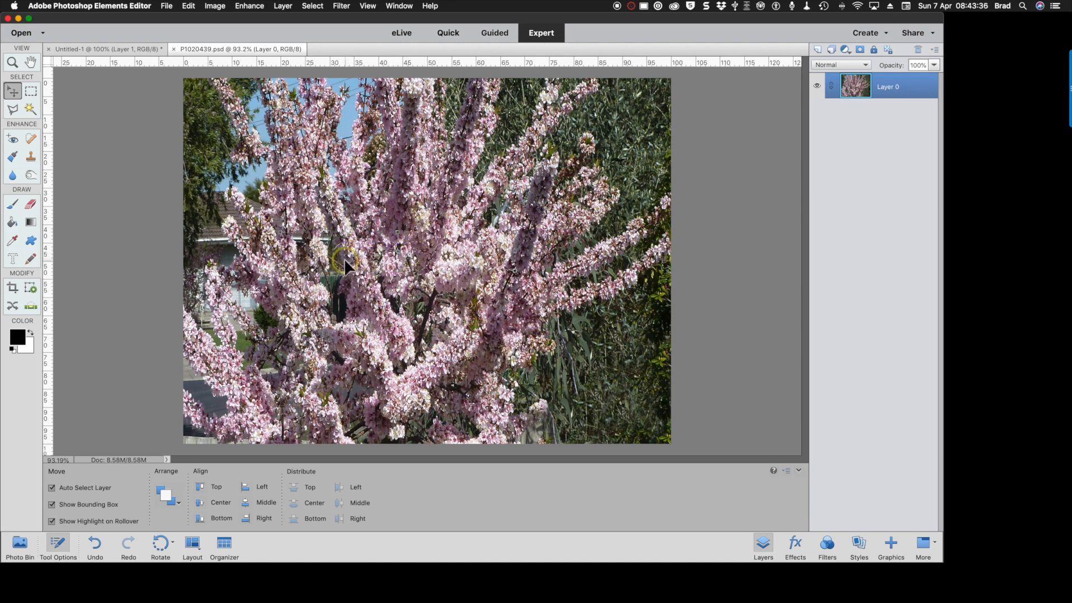
Move the blossom-filled text cutout from the photo into the blank Untitled-1 document, then deselect it
left_click_drag(345, 259, 272, 141)
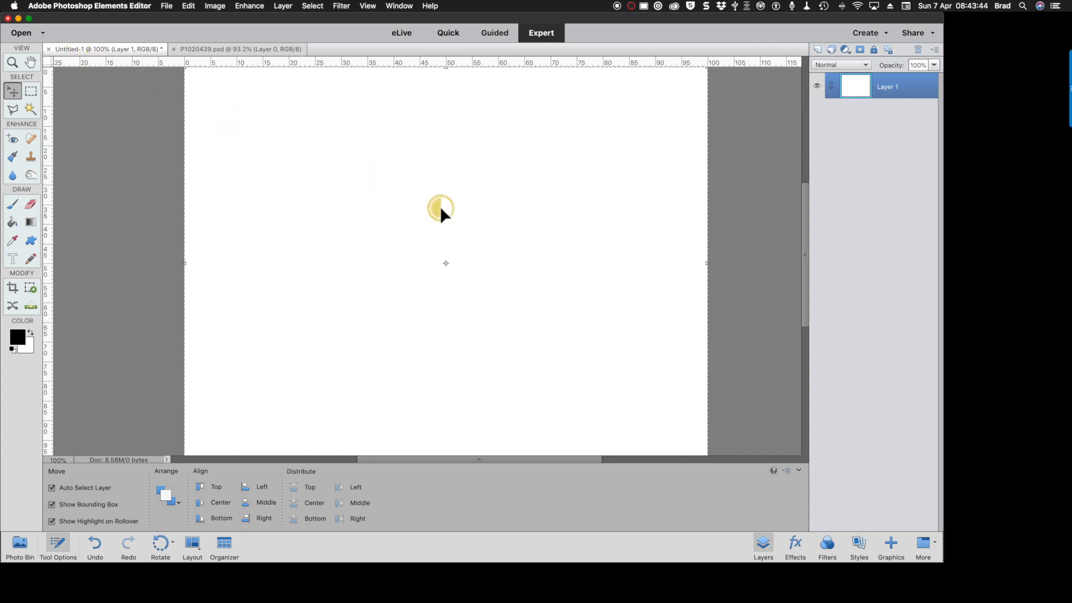
left_click_drag(440, 221, 442, 225)
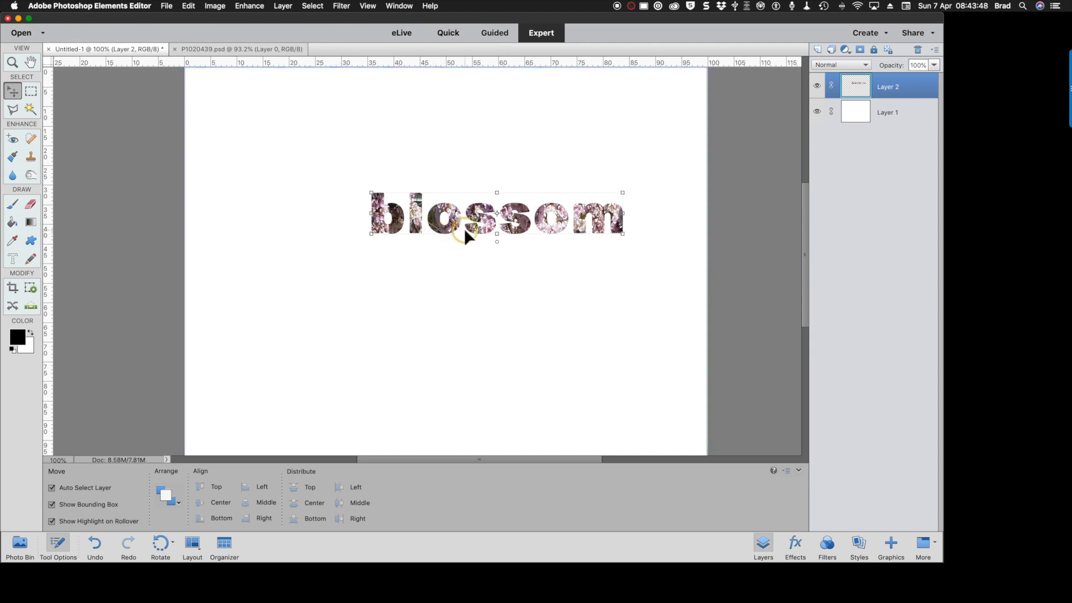
left_click(458, 277)
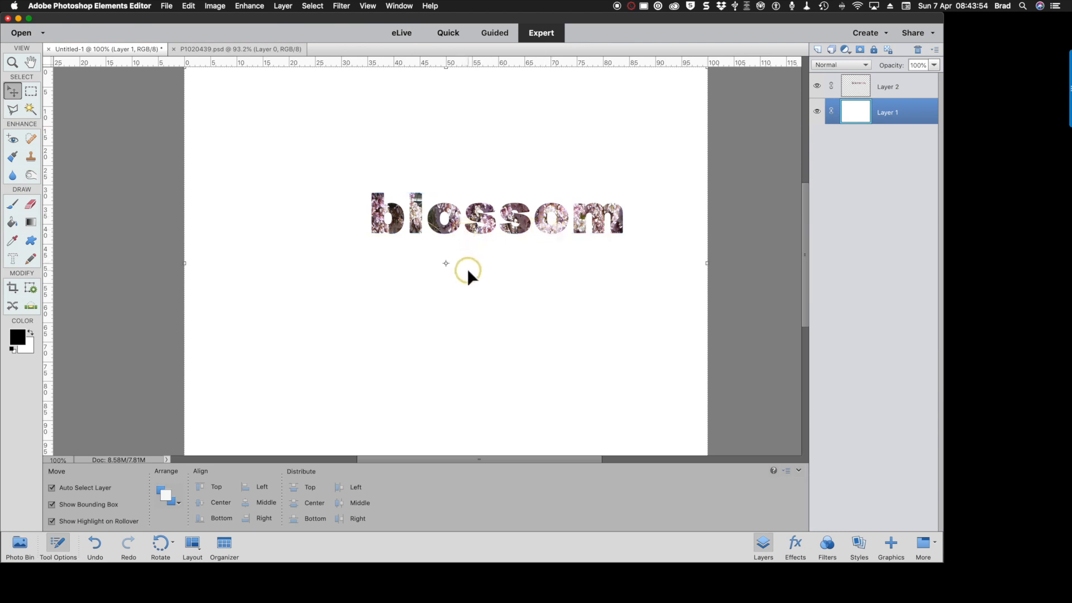
Enlarge the blossom-filled text proportionally to about 169% so it spans most of the canvas, and commit the transform
left_click(446, 231)
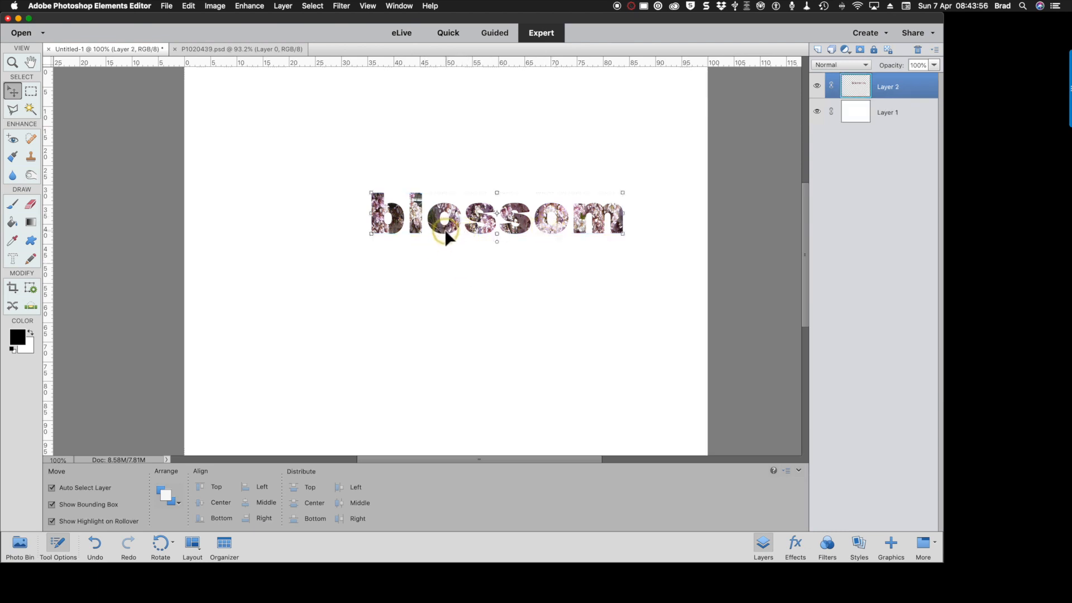
left_click_drag(370, 234, 241, 292)
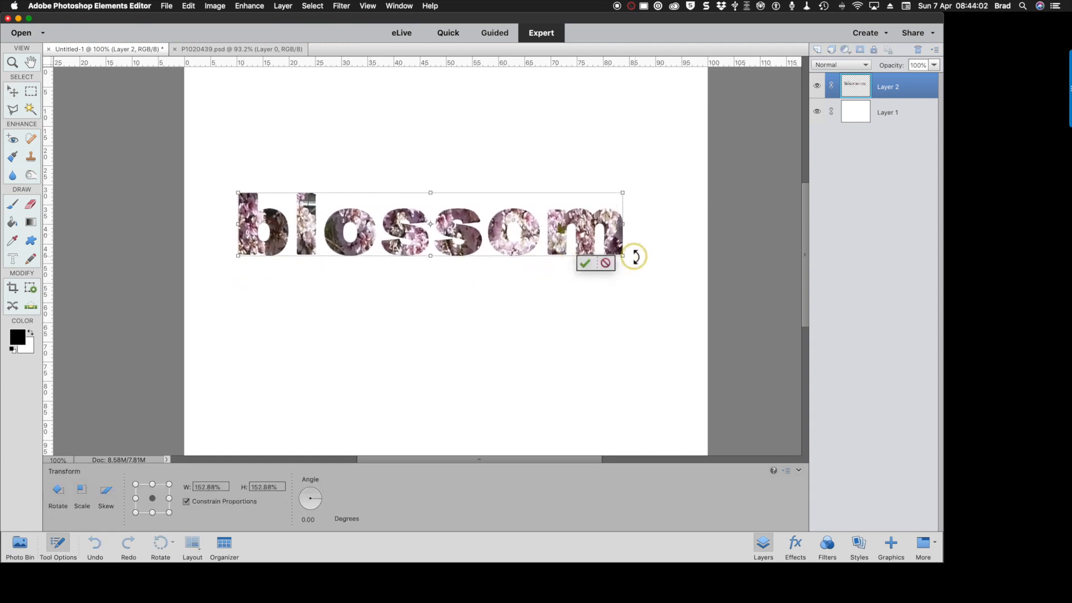
left_click_drag(621, 258, 662, 279)
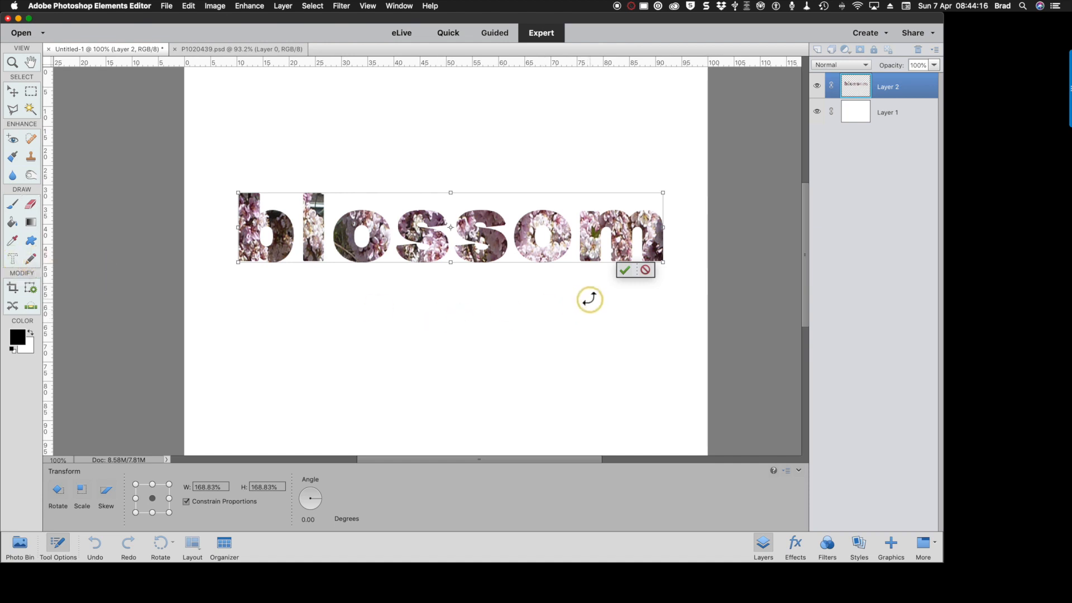
left_click(624, 271)
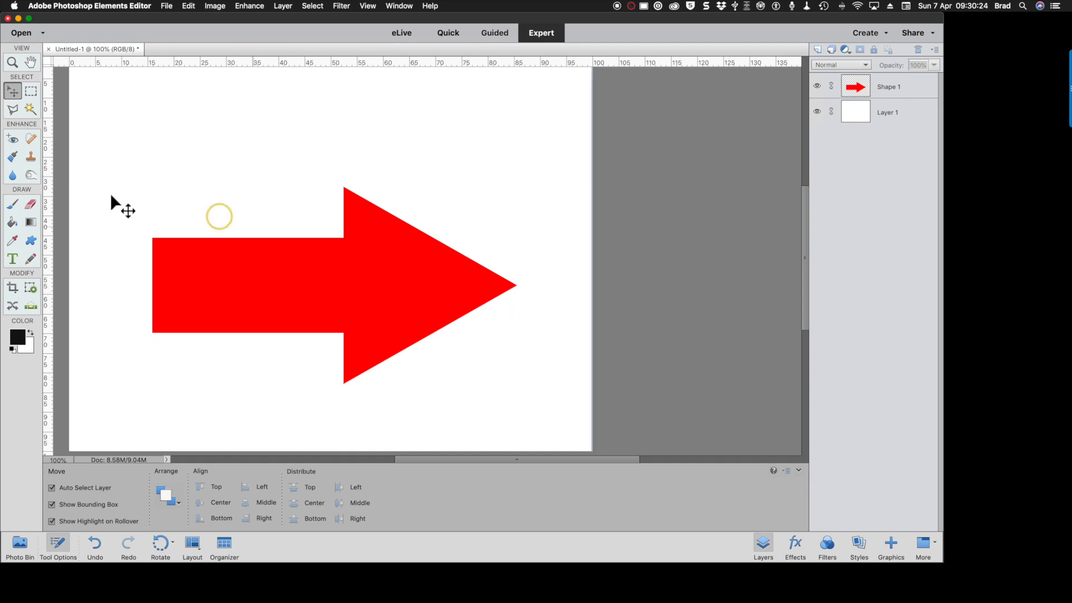
Use the Text on Selection tool on the Shape 1 layer to select the red arrow and confirm its outline as a text path
left_click(14, 260)
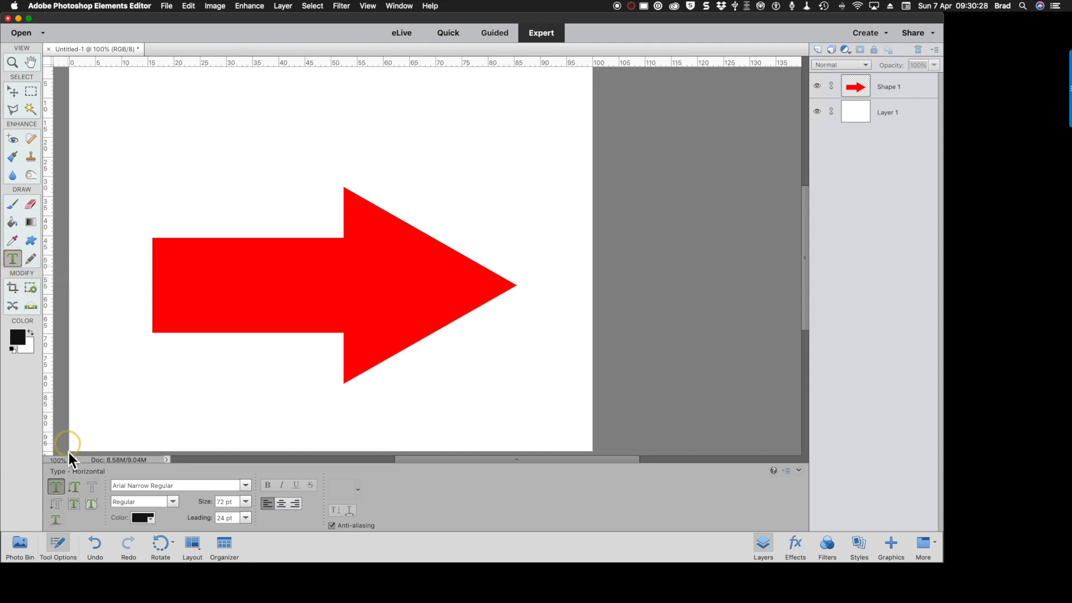
left_click(75, 505)
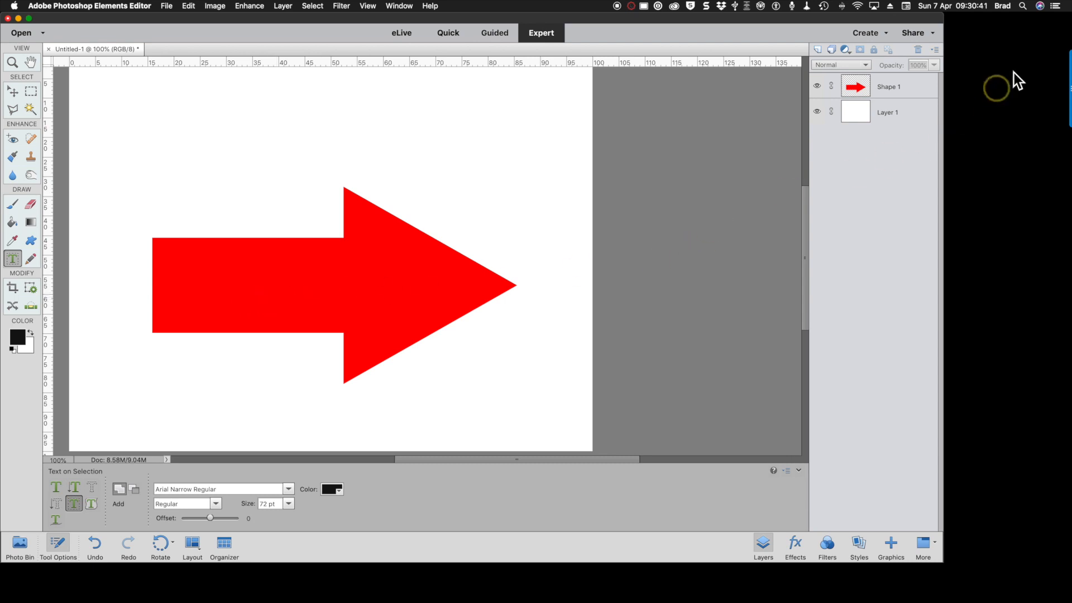
left_click(909, 94)
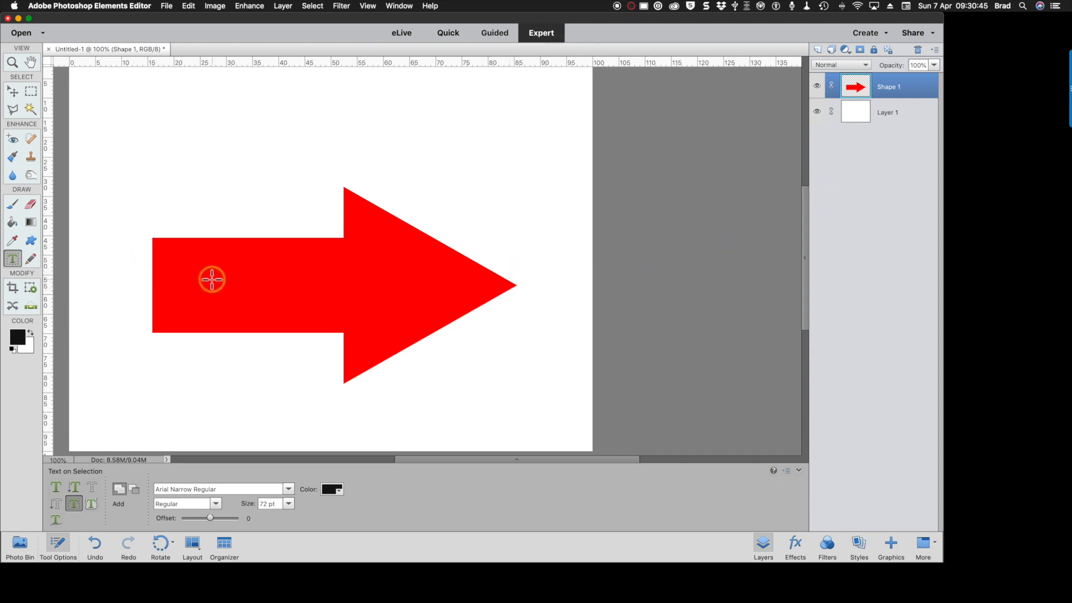
left_click_drag(188, 269, 419, 289)
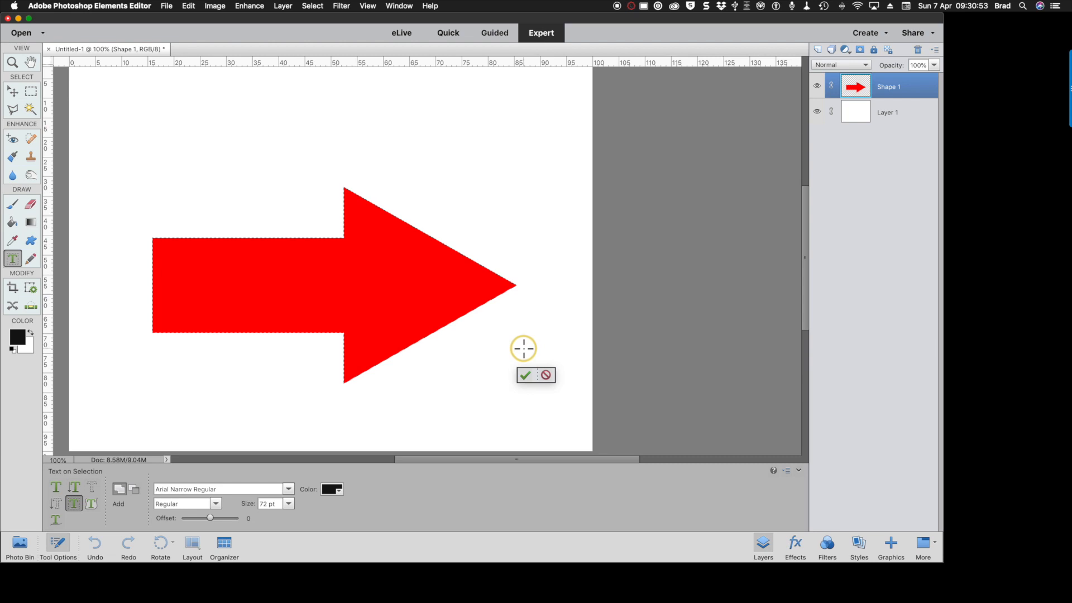
left_click(525, 375)
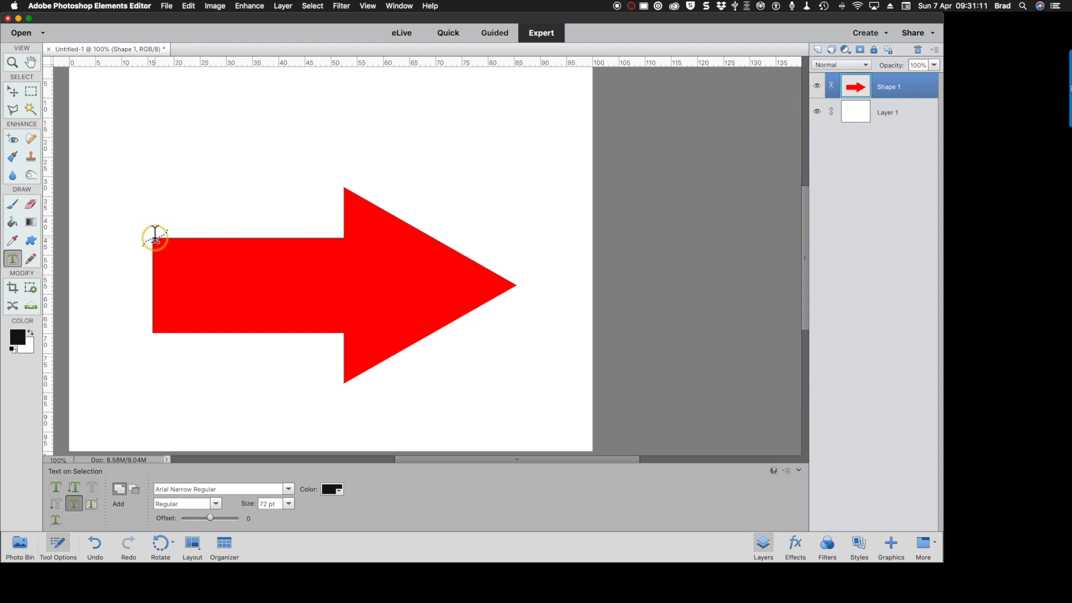
Starting at the upper-left corner of the arrow's outline, enter "STOP! YOU MUST" along the shaft's upper edge
left_click(155, 237)
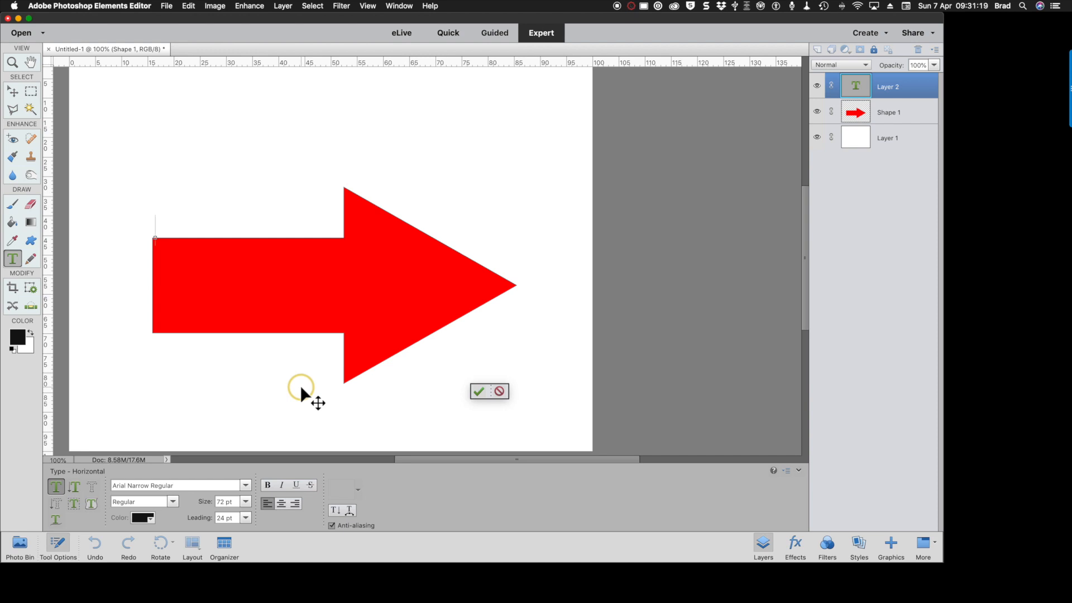
type("SE")
key("BackSpace")
type("TOP")
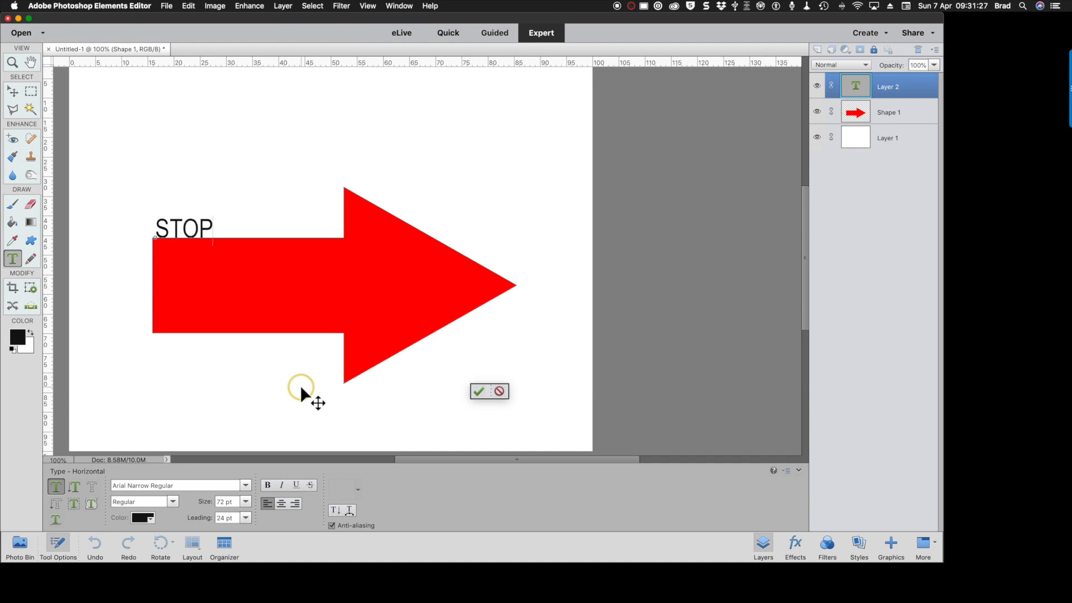
type("!  YOU MUST")
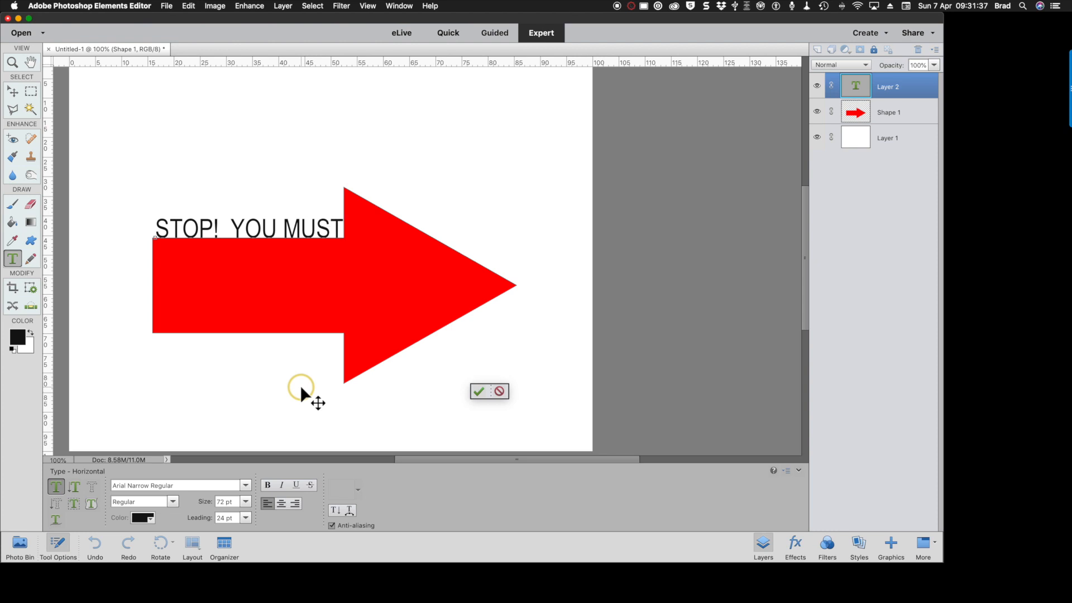
Continue the path text with "TURN RIGHT!" down the arrowhead's upper slope and commit it
type("TU")
key("BackSpace")
key("BackSpace")
type("TURN RIGHT")
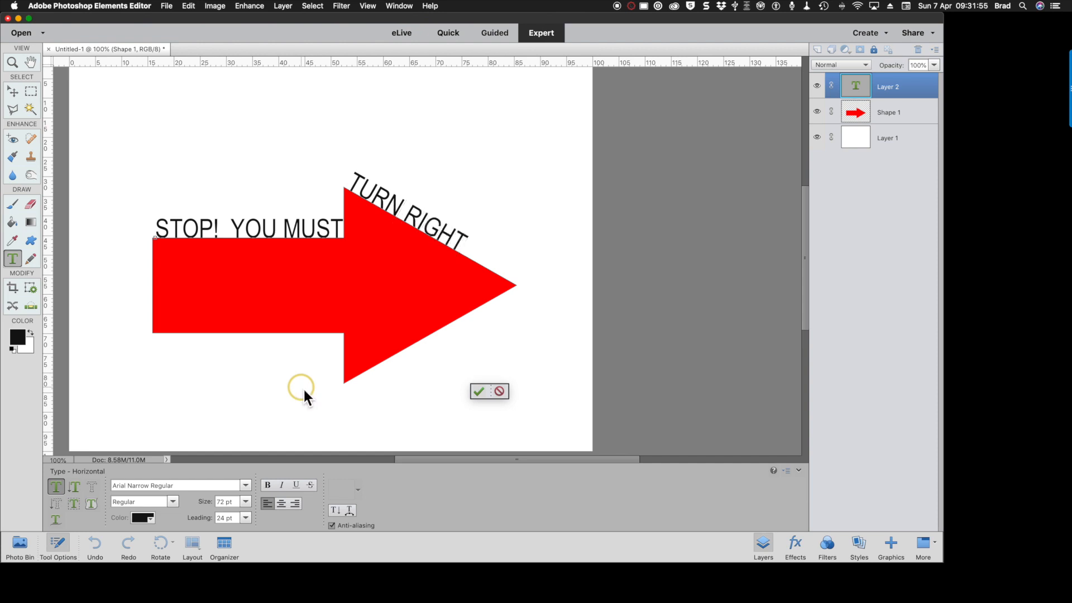
type("~")
key("BackSpace")
type("!")
left_click(77, 508)
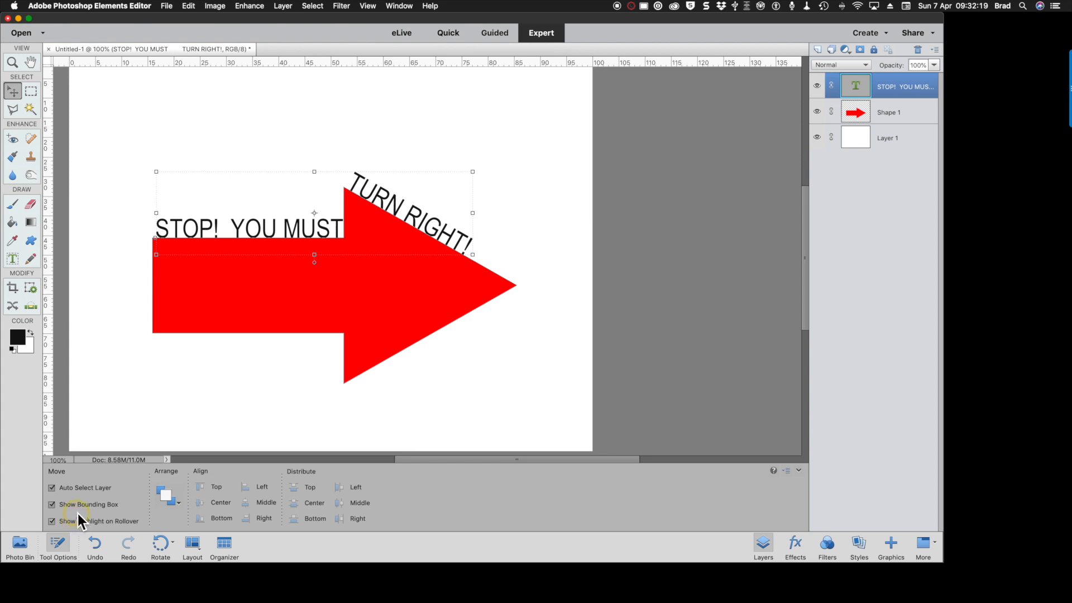
Draw a wide ellipse with the Text on Shape tool across the blank canvas and fill Layer 1 with the light blue foreground colour
left_click(13, 258)
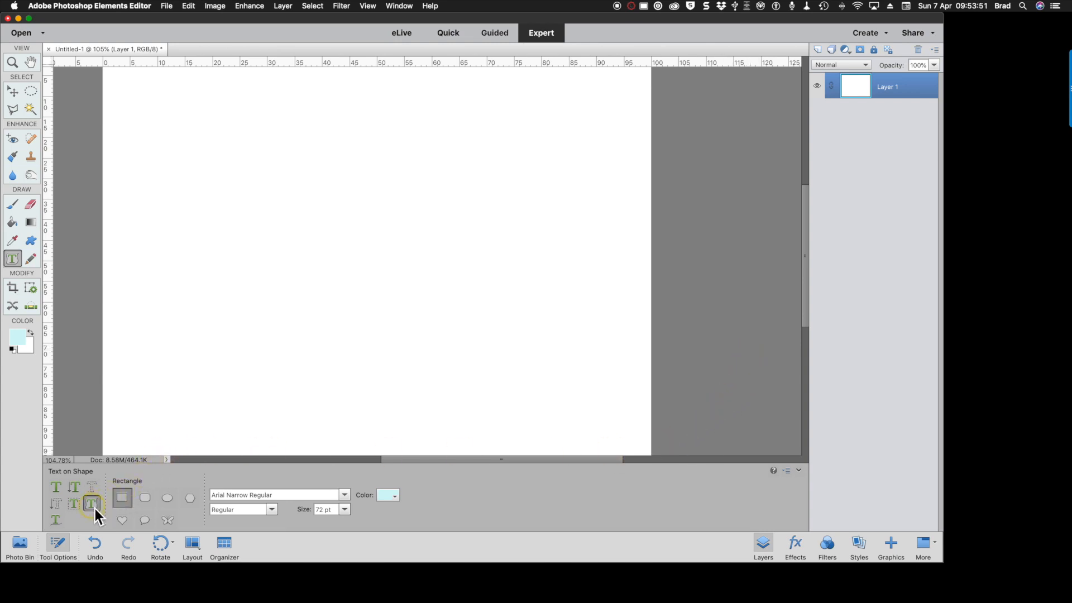
left_click(166, 498)
left_click(167, 499)
left_click_drag(172, 174, 571, 368)
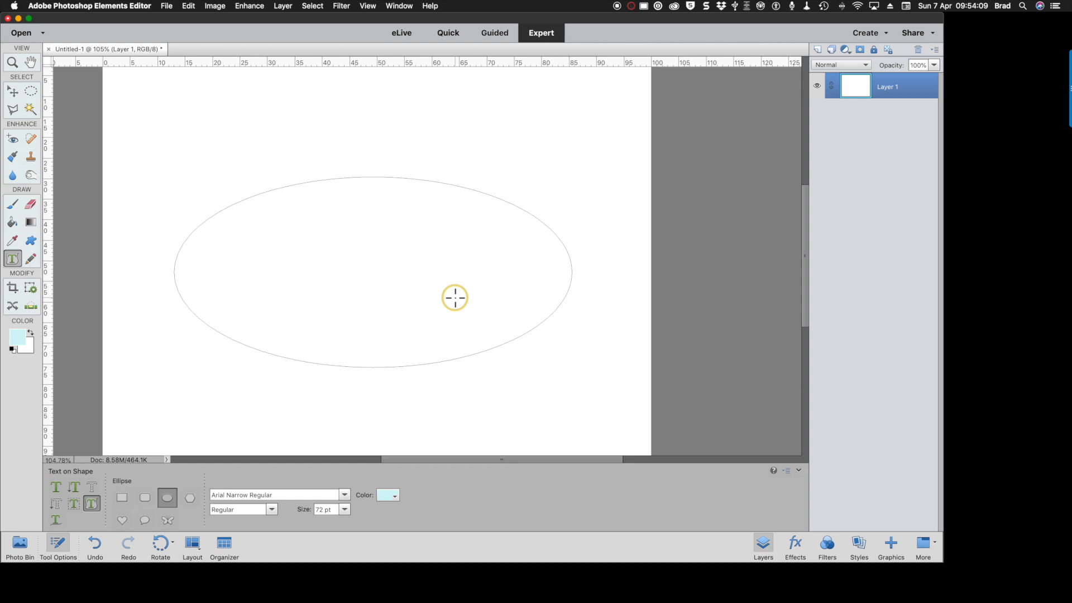
key("alt+BackSpace")
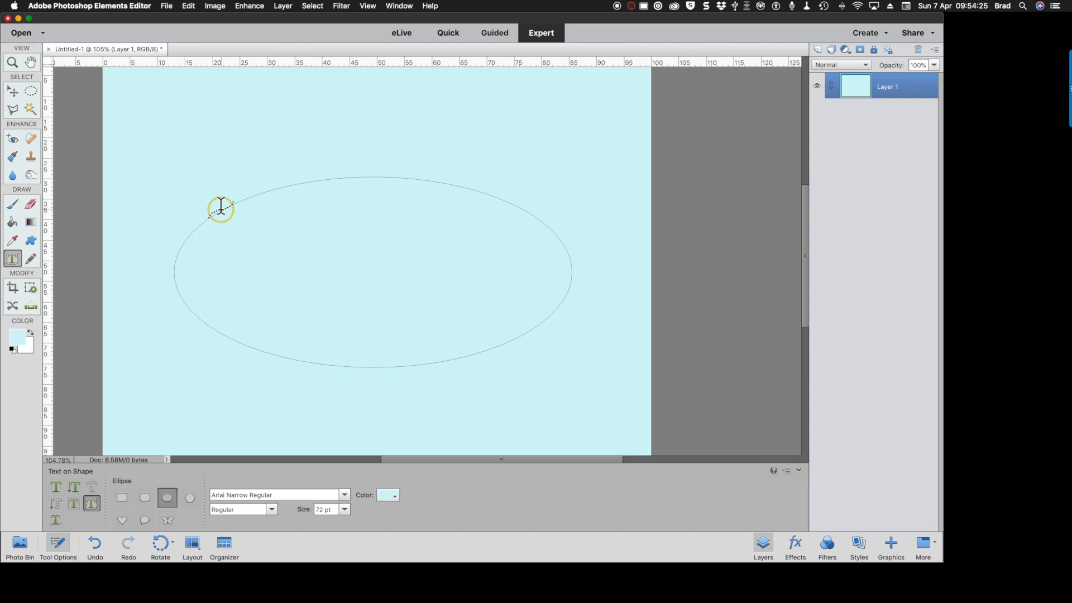
Start a text entry on the upper-left part of the ellipse and set the text color to black
left_click(221, 207)
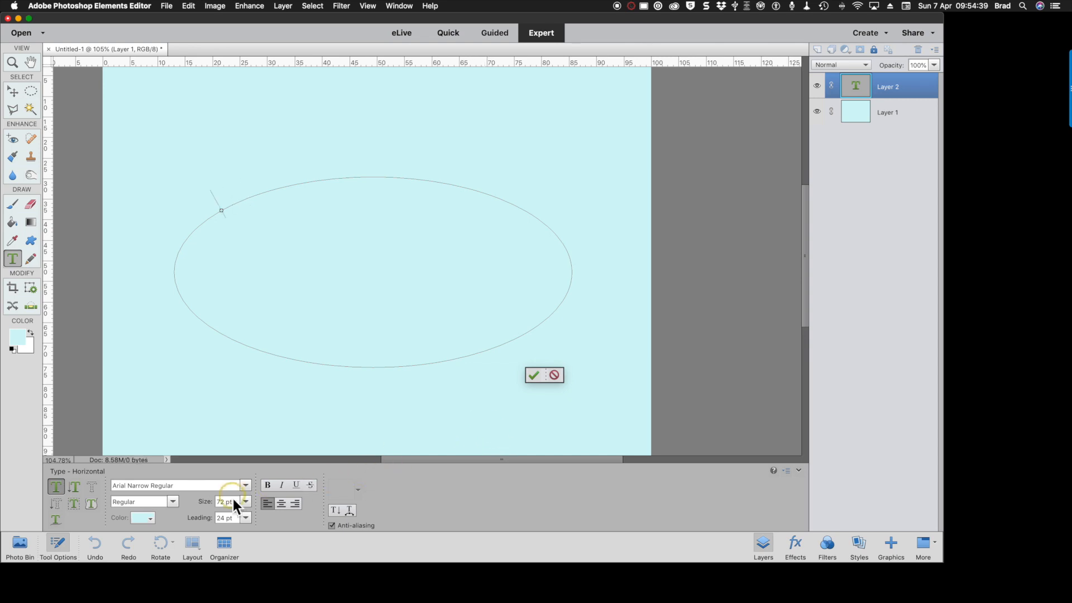
left_click(151, 519)
left_click(152, 521)
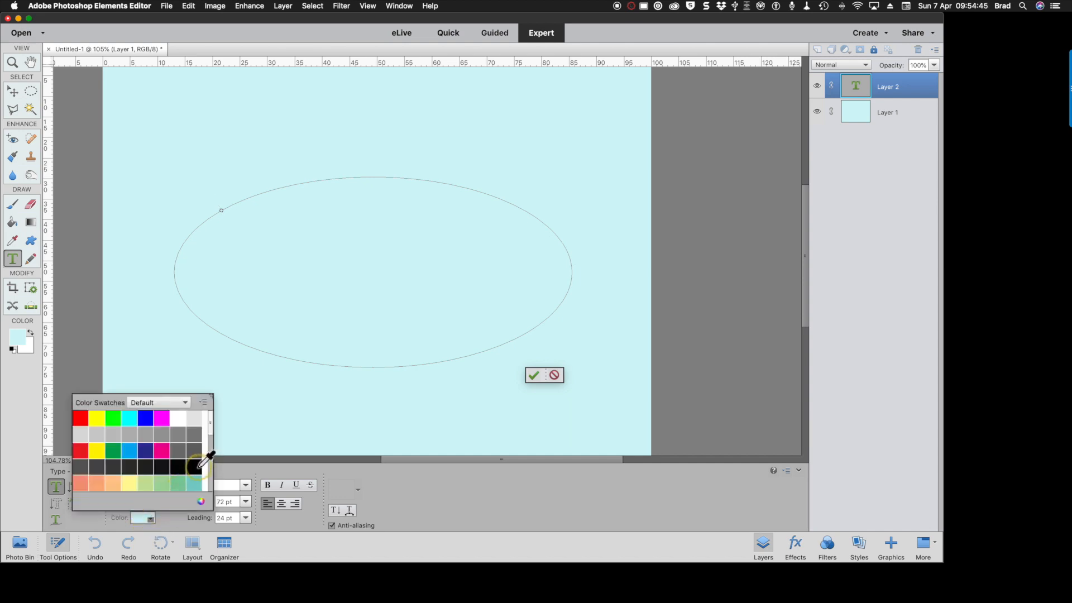
left_click(197, 467)
left_click(444, 496)
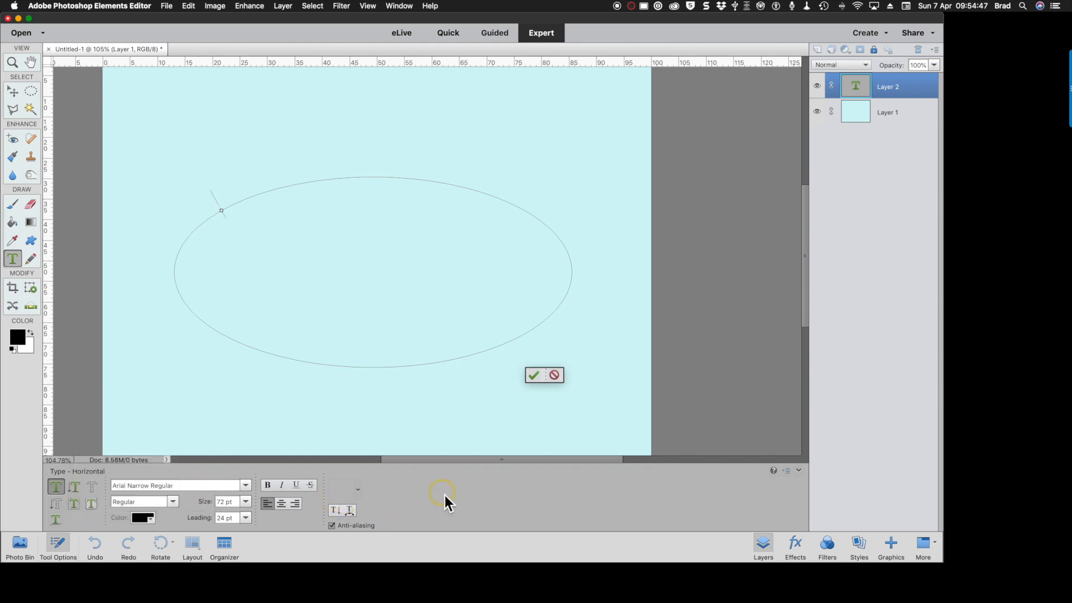
Enter "THIS IS THE" along the ellipse's upper edge and commit the text
type("THIS IS THE")
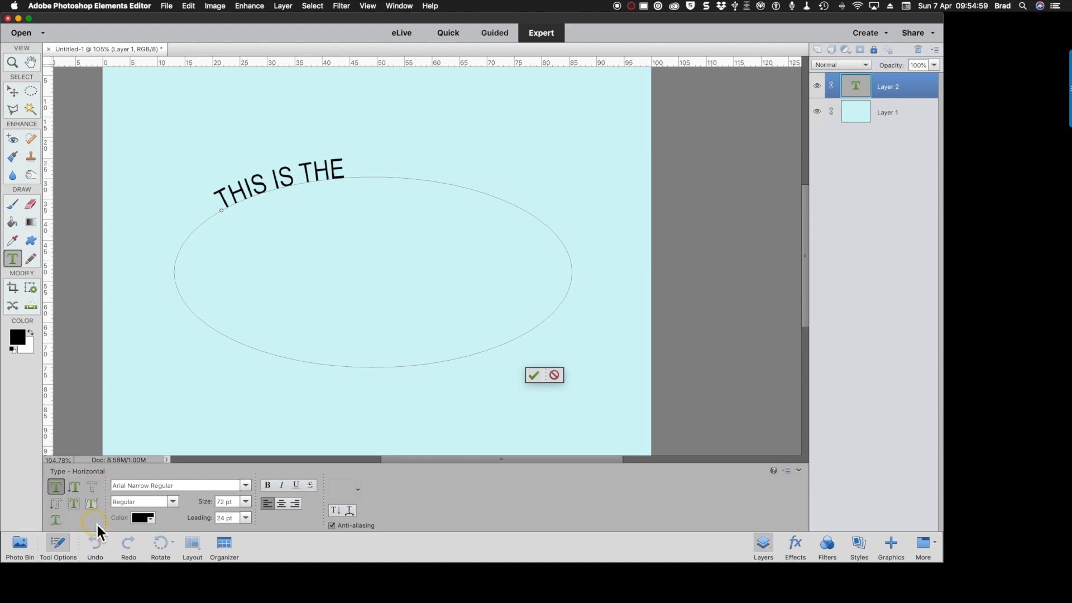
left_click(96, 506)
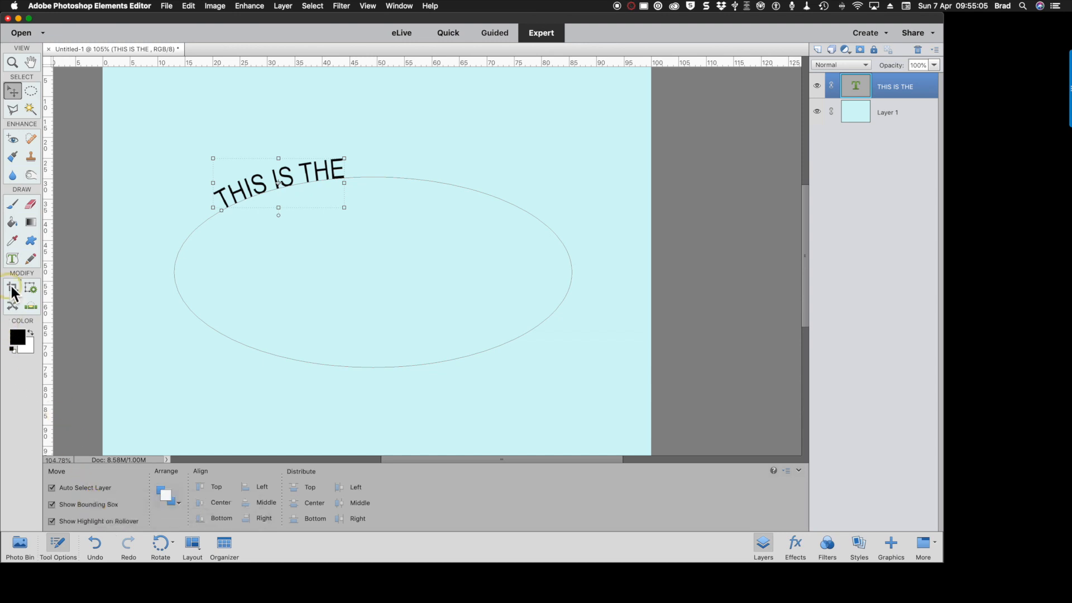
Reopen the "THIS IS THE" text layer, continue it along the ellipse with "TEXT ON A SHAPE TOOL", commit it and deselect the text
left_click(19, 259)
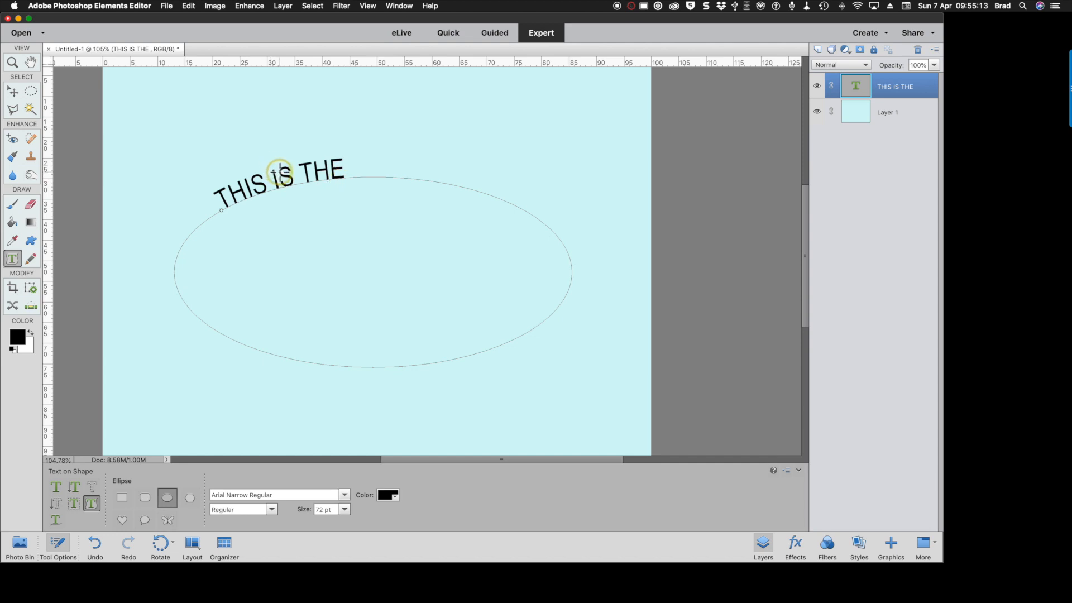
left_click(857, 86)
double_click(858, 87)
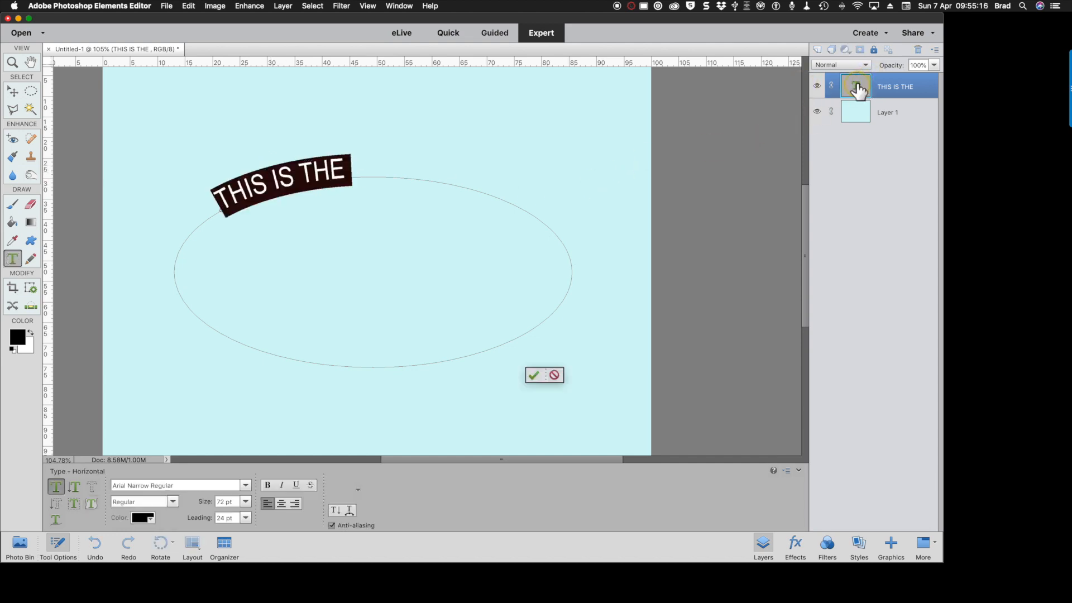
left_click(349, 164)
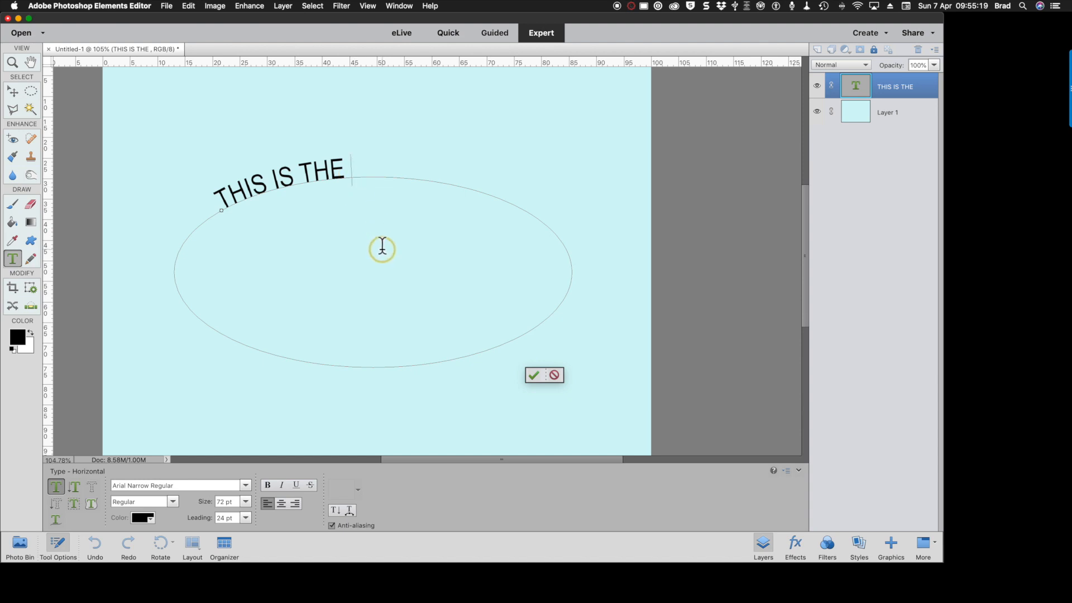
type("TEXT ON A SHAP")
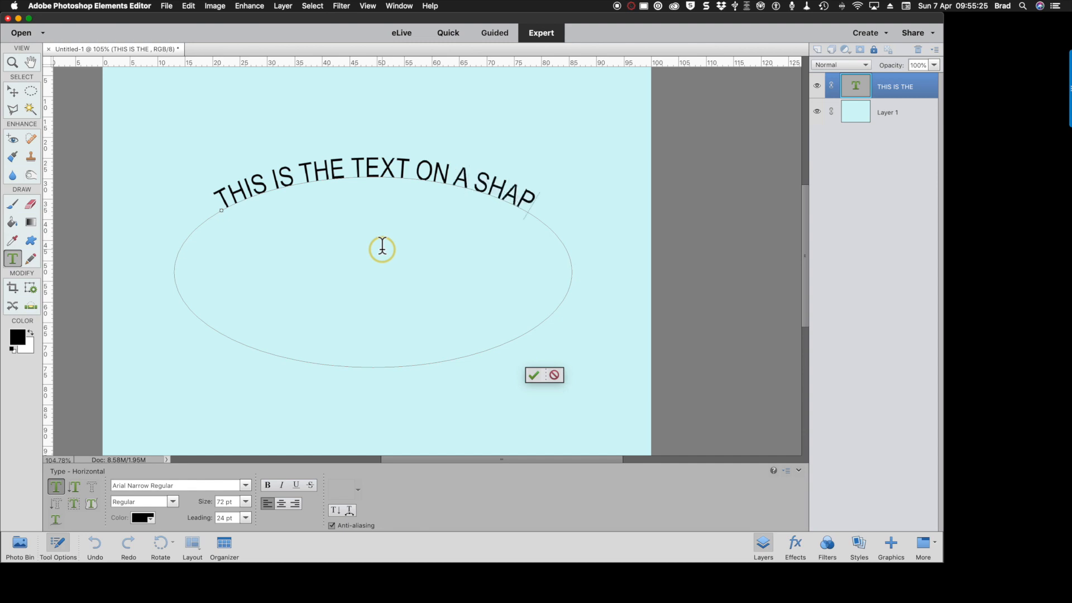
type("E TOOL")
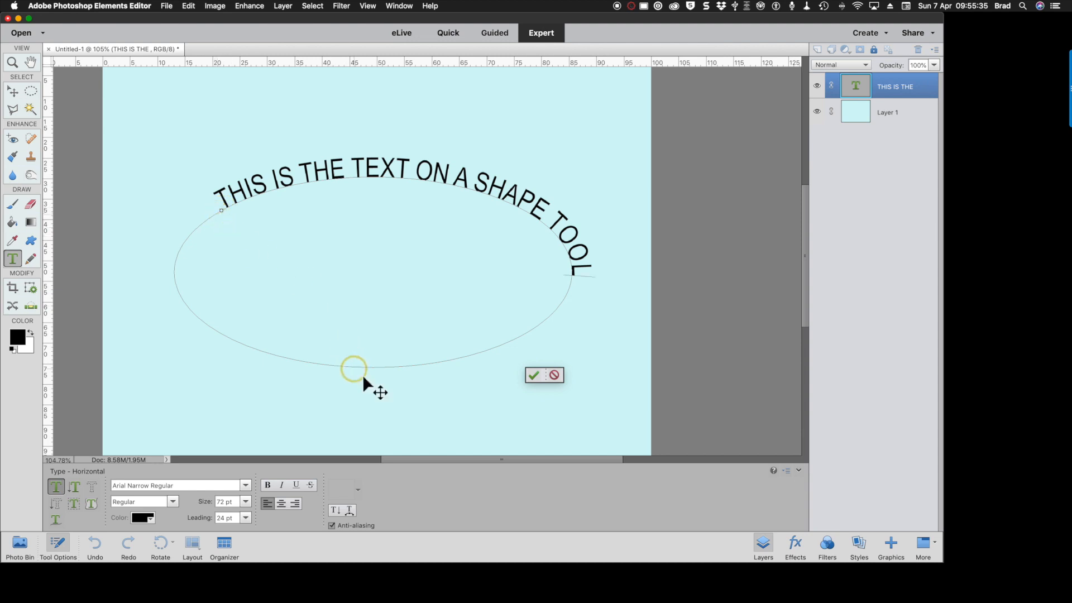
left_click(534, 375)
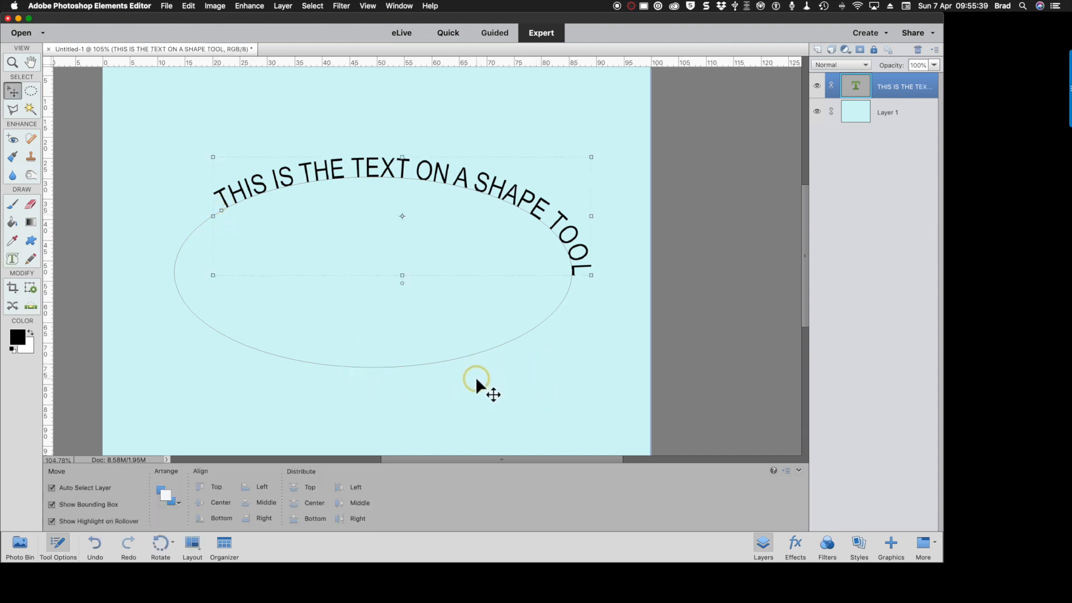
left_click(458, 391)
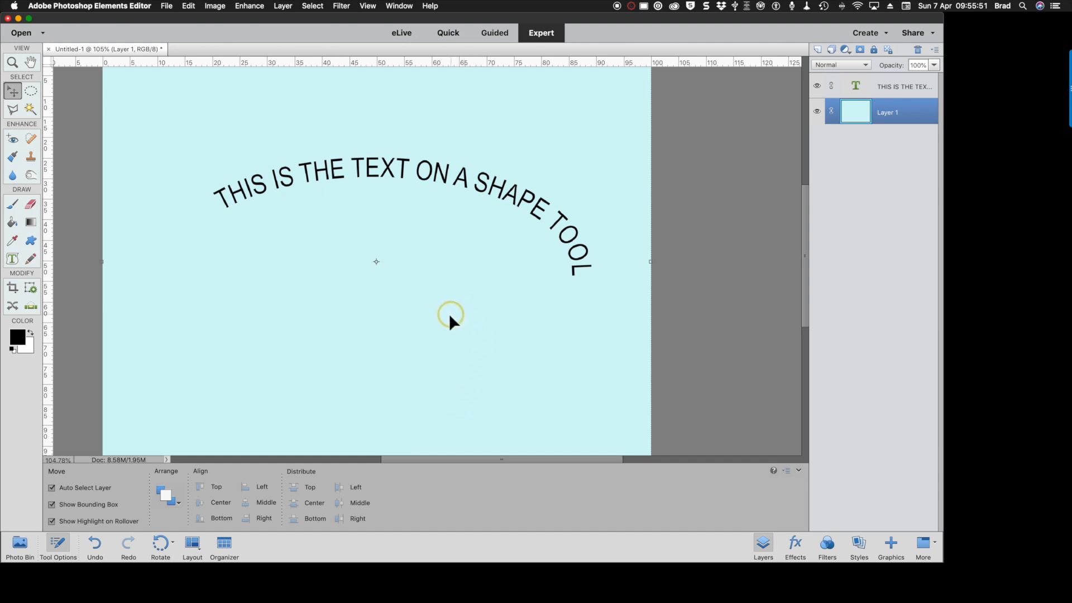
Draw a Text on Path line along the ridge of the dark green hills across the full canvas width and accept the path
left_click(14, 260)
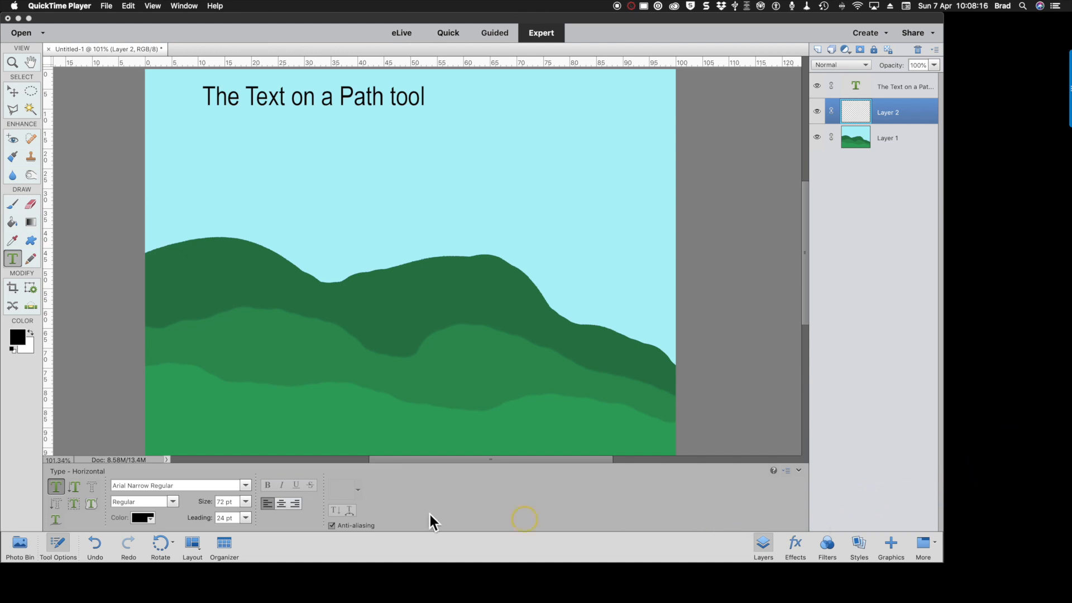
left_click(55, 521)
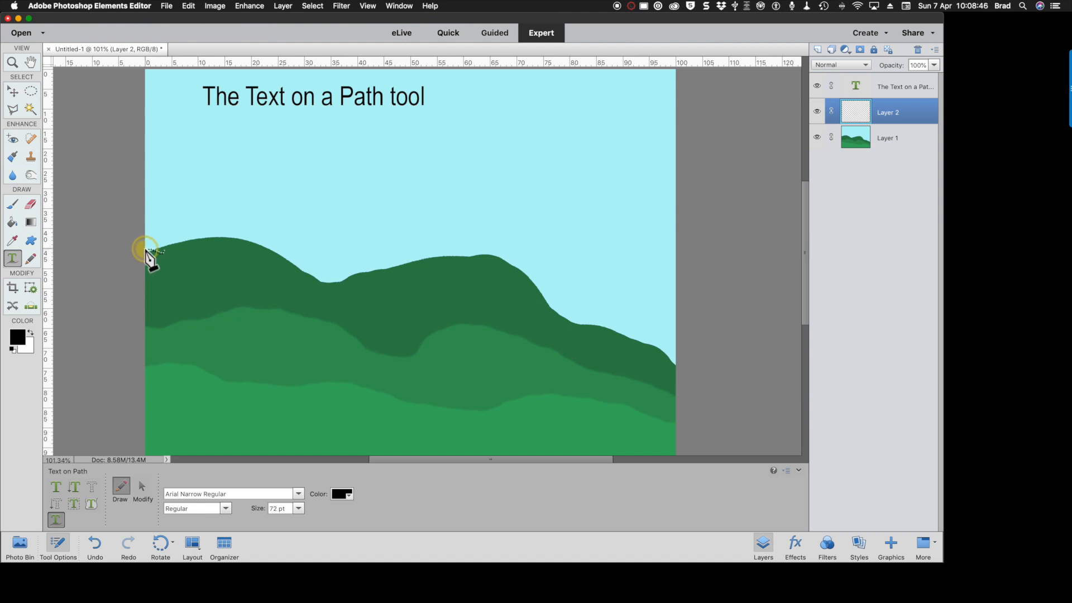
mouse_move(156, 248)
left_mouse_down()
mouse_move(238, 238)
mouse_move(335, 282)
mouse_move(432, 254)
mouse_move(489, 254)
mouse_move(542, 283)
mouse_move(561, 315)
mouse_move(617, 329)
mouse_move(695, 387)
left_mouse_up()
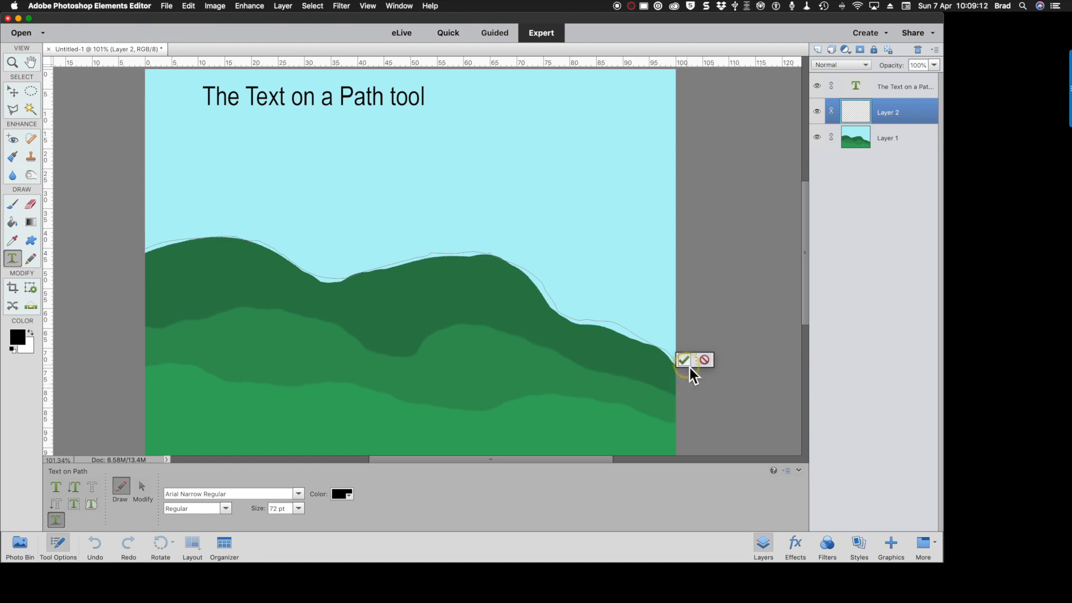
left_click(688, 364)
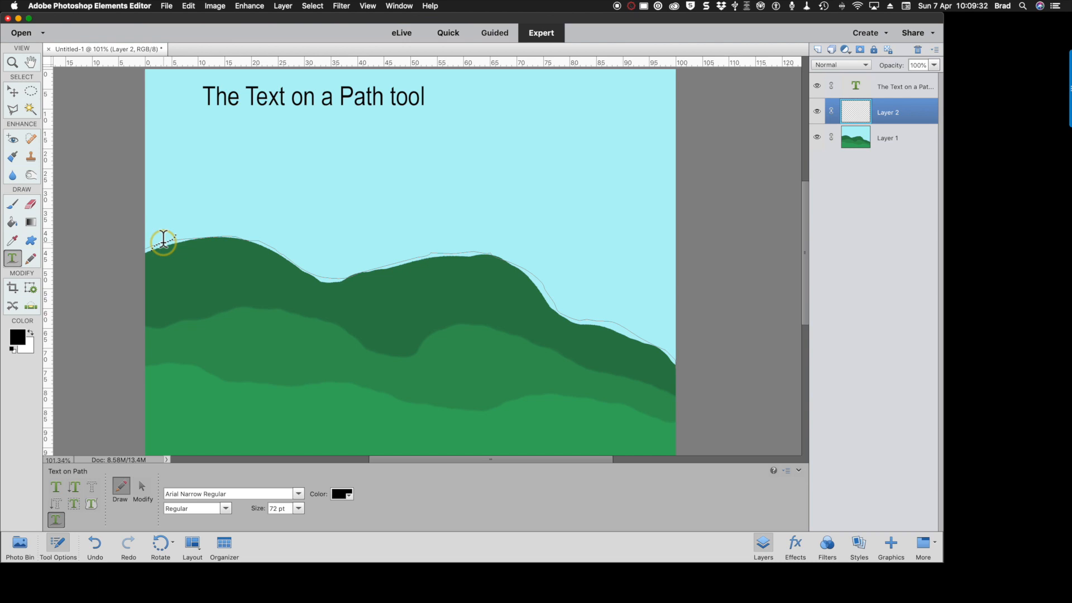
Enter "Oh how we love the Green Green Grass of Home" along the ridge path, starting near its left end
left_click(164, 239)
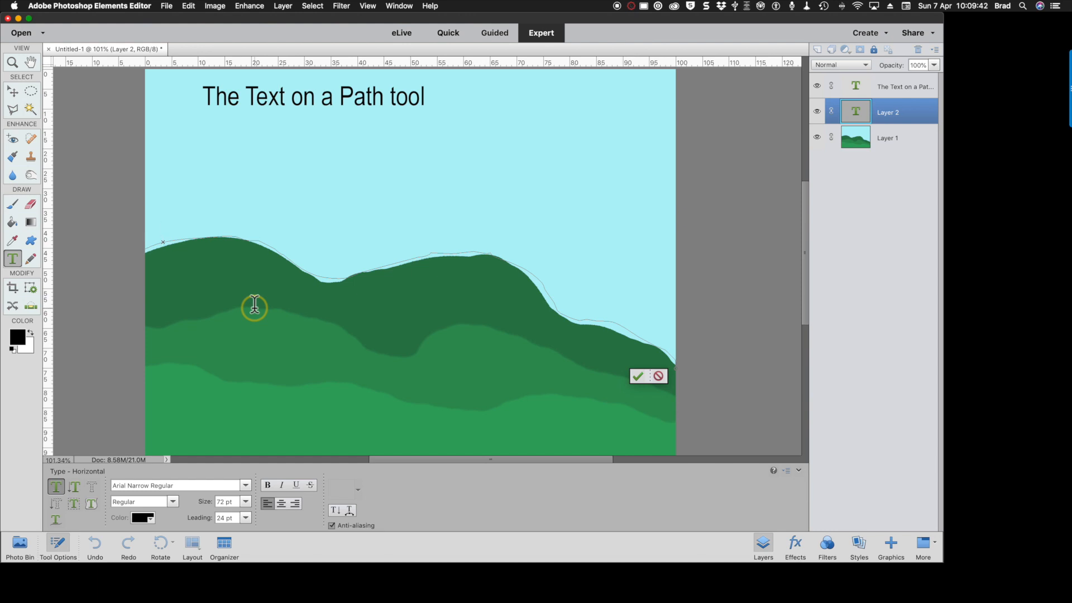
type("Oh how we love theGreen")
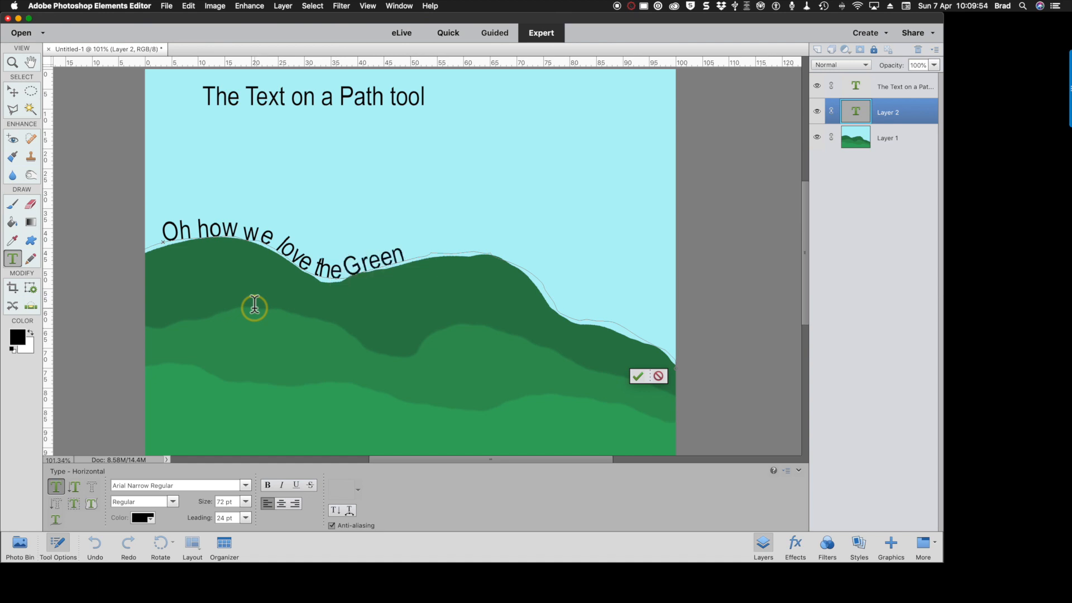
type(" Green")
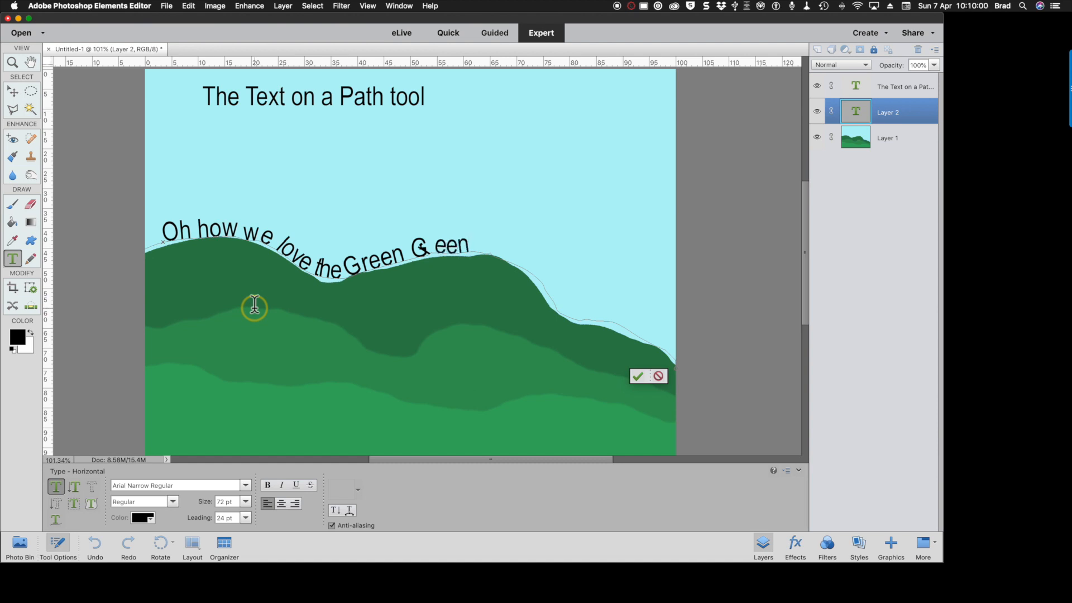
type(" Grass op")
key("BackSpace")
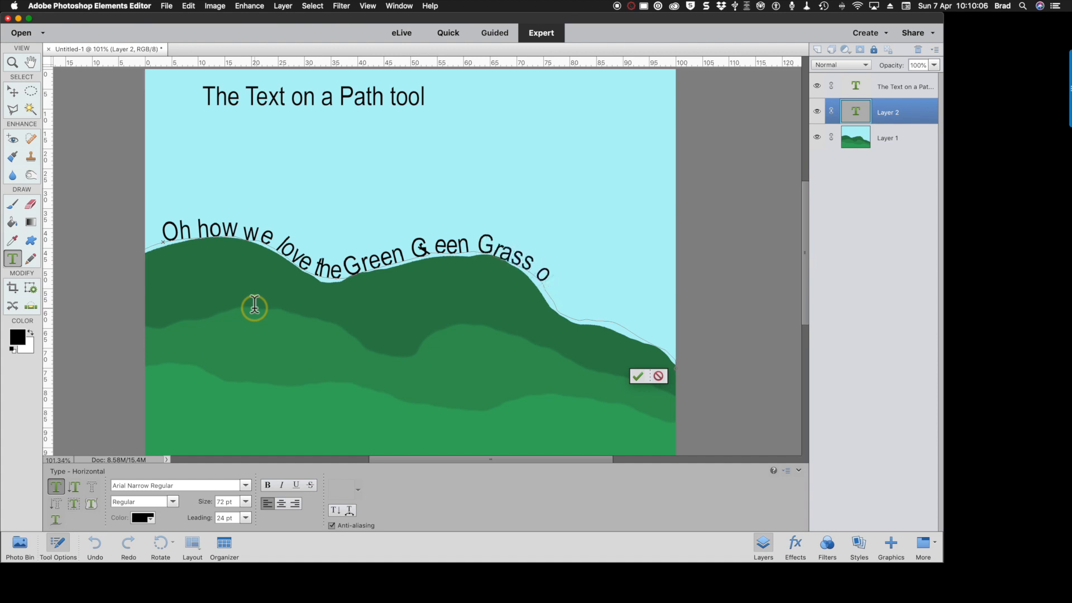
type("f Home")
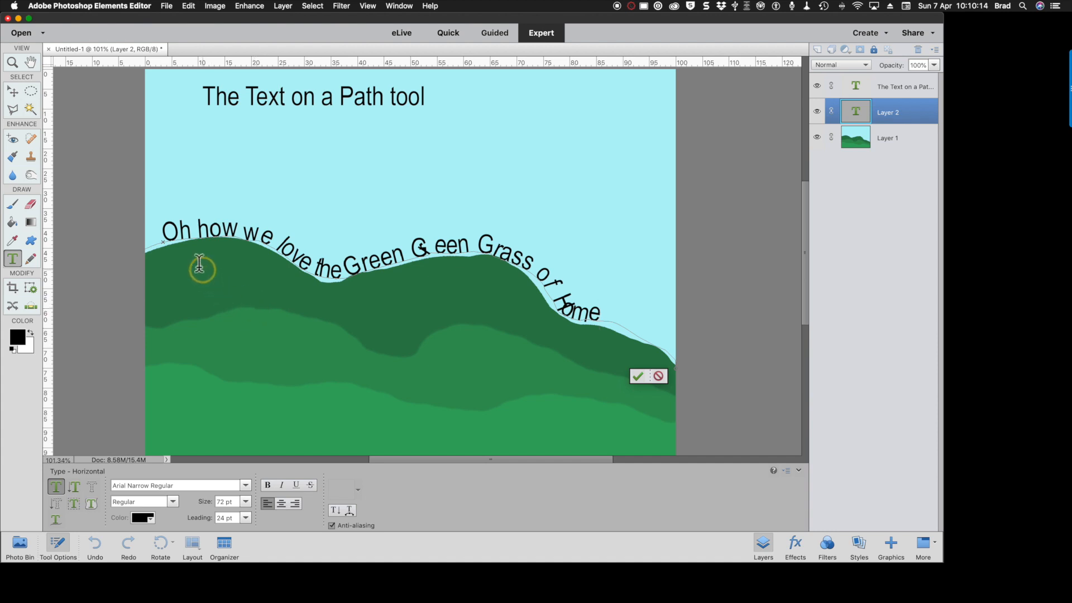
Separate the overlapping letters by adding a space after the G of the second "Green" and the H of "Home", and commit the text
left_click(423, 247)
type("r")
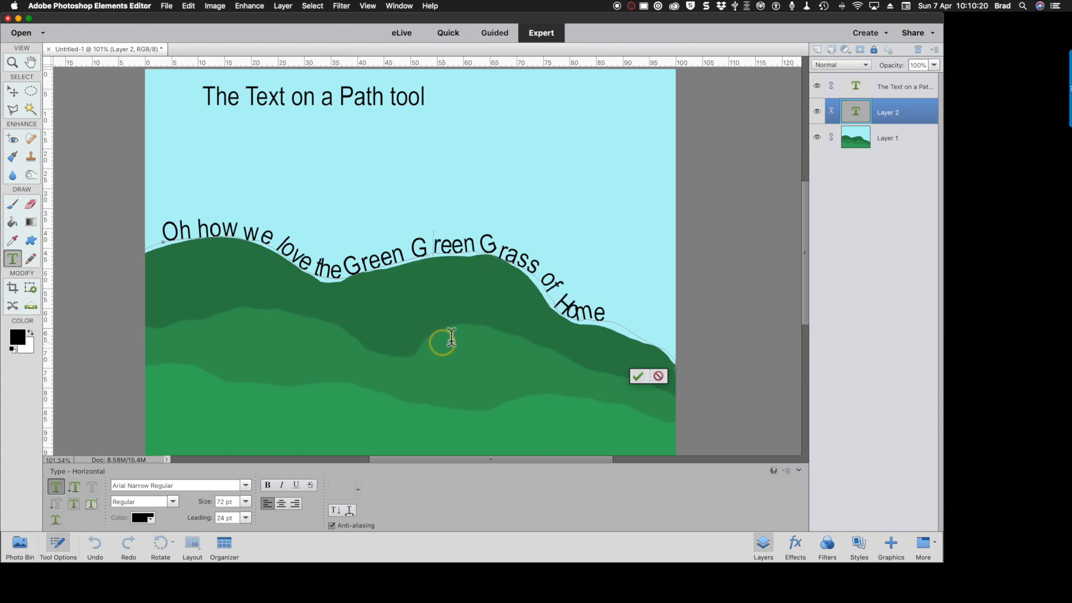
left_click(569, 312)
type("o")
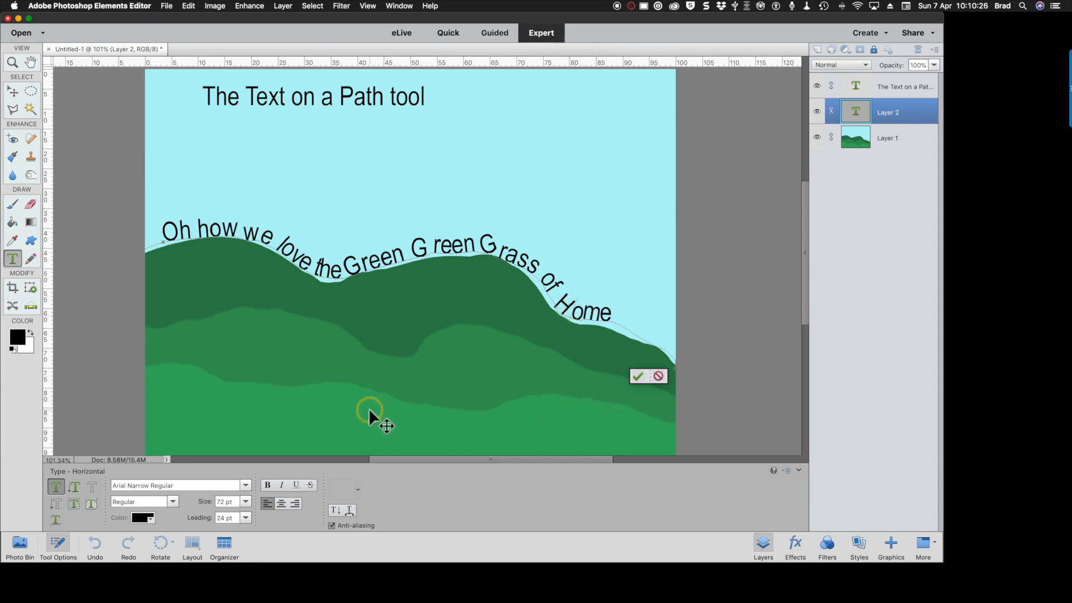
left_click(638, 376)
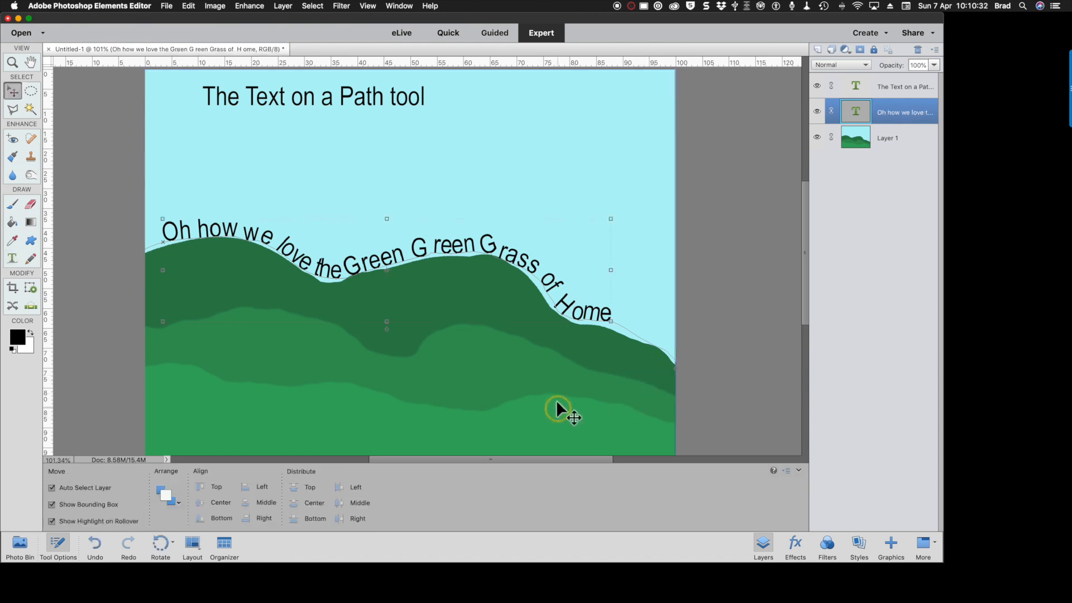
Move the path text slightly upward from the hill ridge and deselect it by selecting Layer 1
mouse_move(593, 314)
left_mouse_down()
mouse_move(601, 284)
mouse_move(592, 322)
left_mouse_up()
left_click_drag(587, 333, 593, 307)
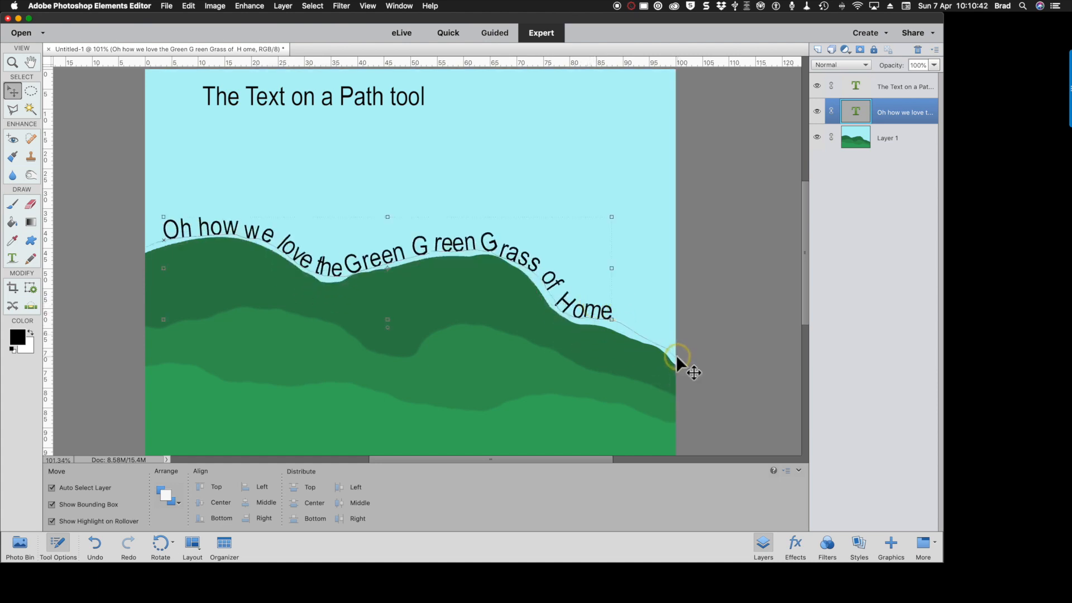
left_click(603, 368)
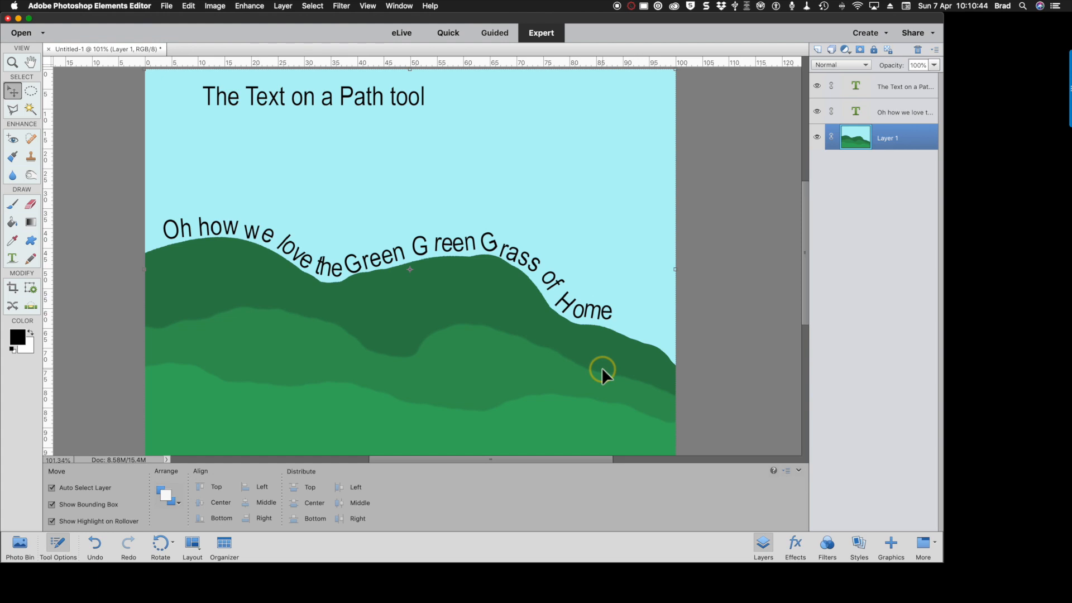